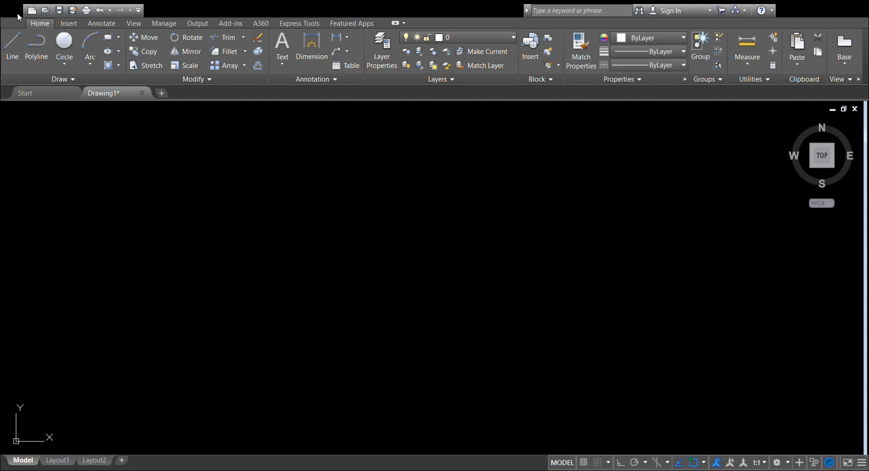
Create a new blank drawing and turn off its grid display.
click(26, 71)
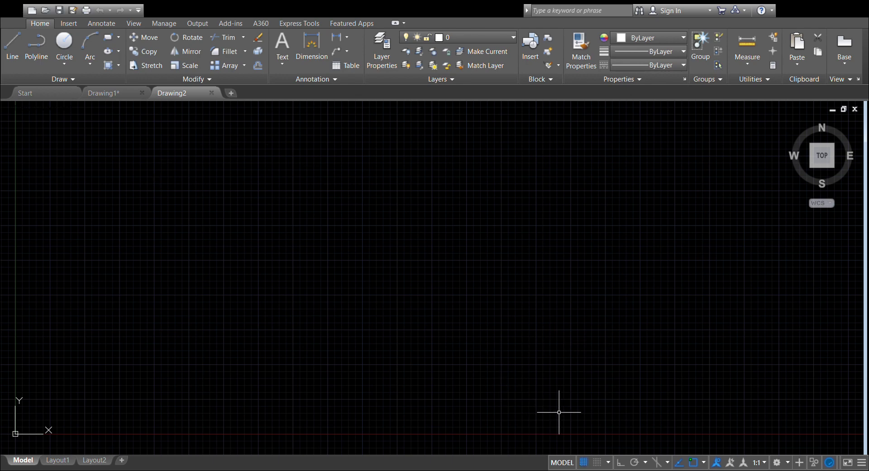
click(583, 462)
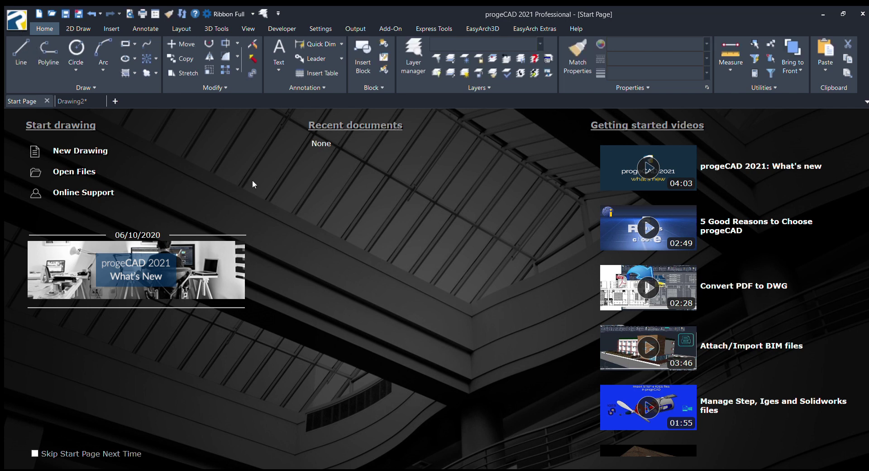
Switch to progeCAD 2021 and create a new drawing.
key(ctrl+n)
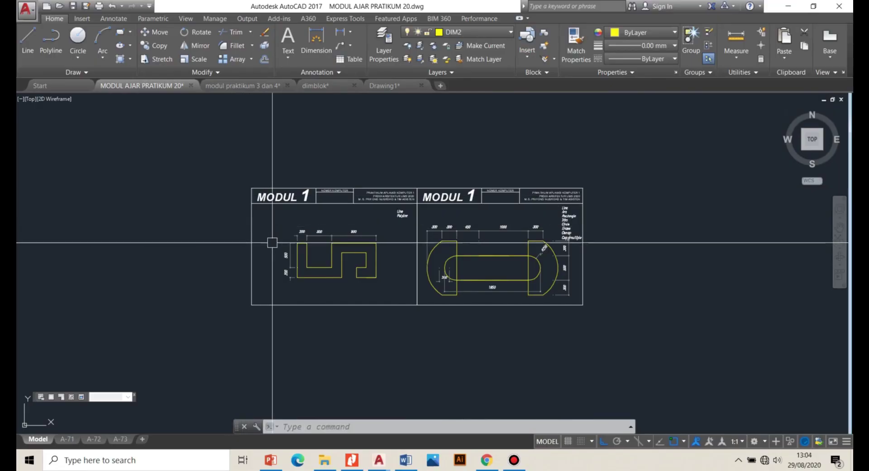
Examine the two Modul 1 exercises in MODUL AJAR PRATIKUM 20.dwg, including their dimensions and lists of commands to practise.
scroll(301, 250, up, 2)
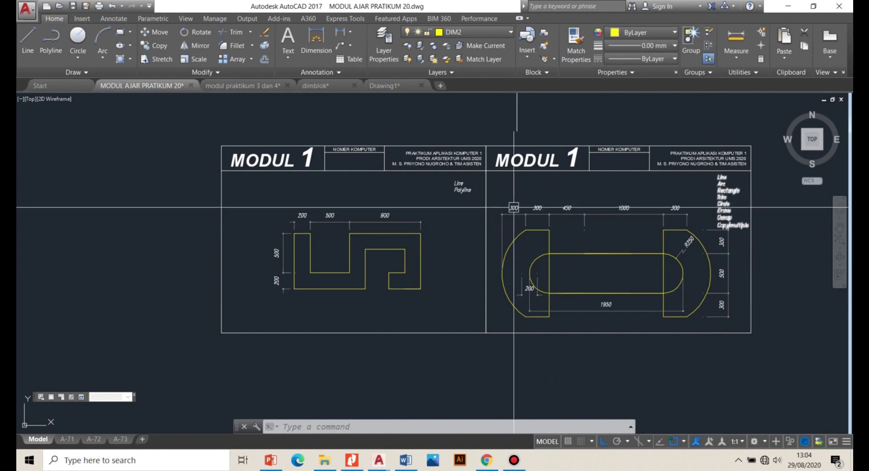
scroll(486, 203, up, 2)
scroll(498, 212, down, 4)
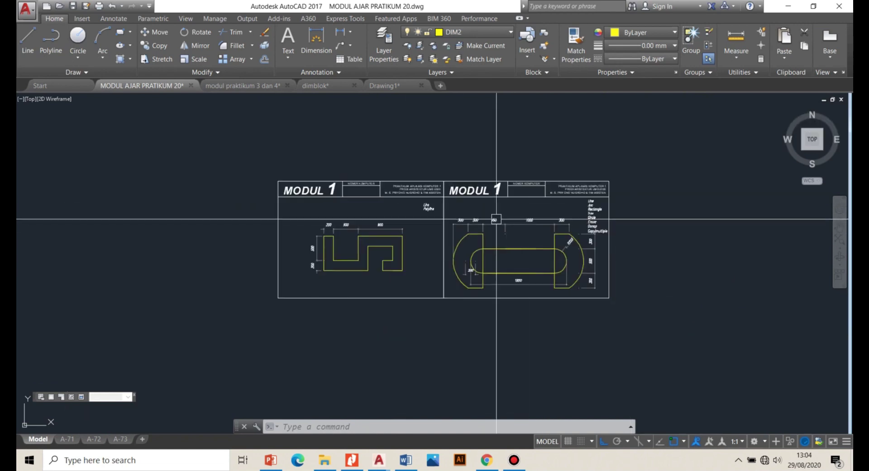
scroll(466, 213, up, 4)
click(329, 177)
click(393, 228)
scroll(355, 214, down, 7)
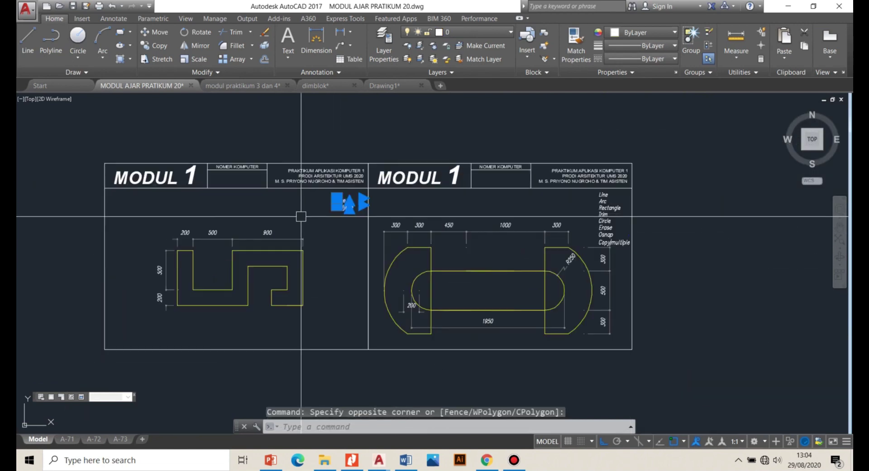
scroll(417, 208, up, 7)
click(388, 183)
click(406, 190)
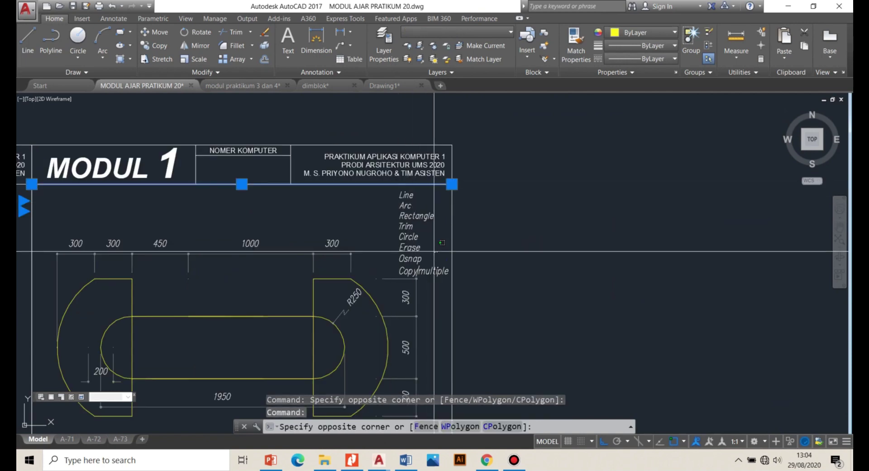
key(Escape)
scroll(481, 238, down, 6)
scroll(383, 224, up, 4)
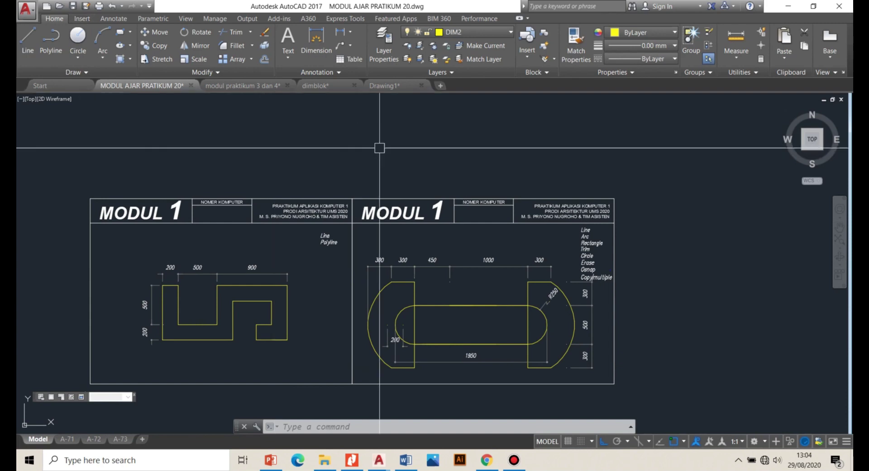
click(380, 129)
click(381, 129)
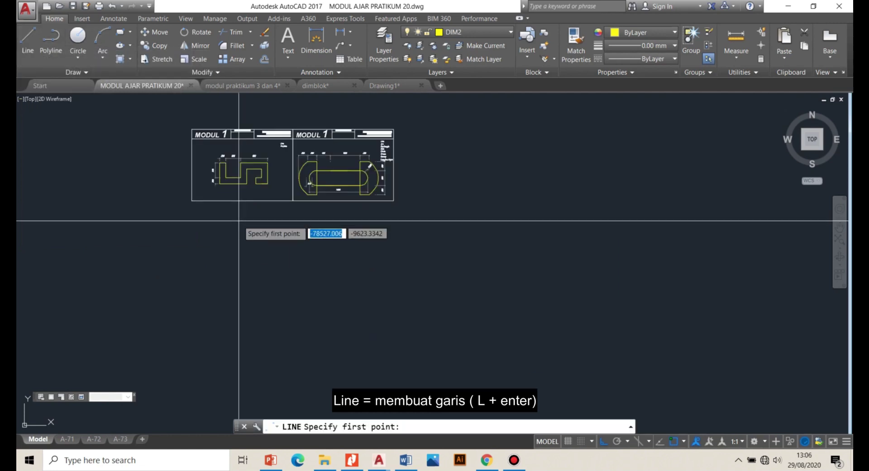
Draw a single horizontal line 200 units long in the empty area below the Modul 1 sheets.
scroll(233, 229, up, 2)
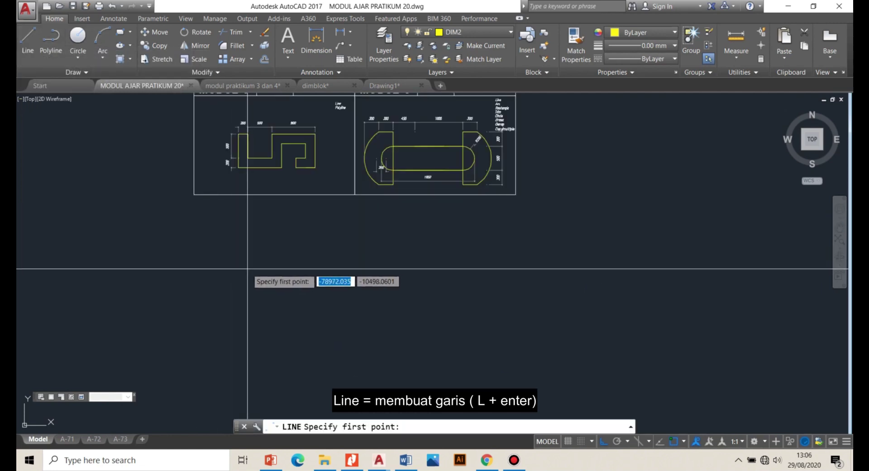
click(247, 269)
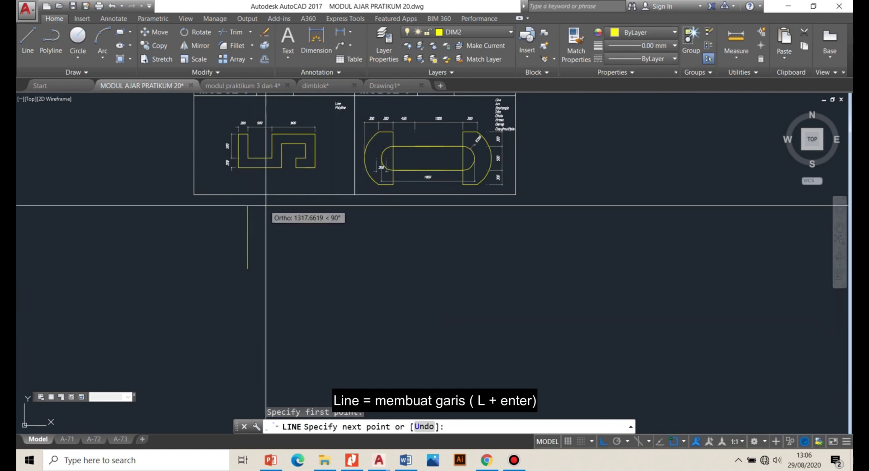
scroll(232, 127, up, 3)
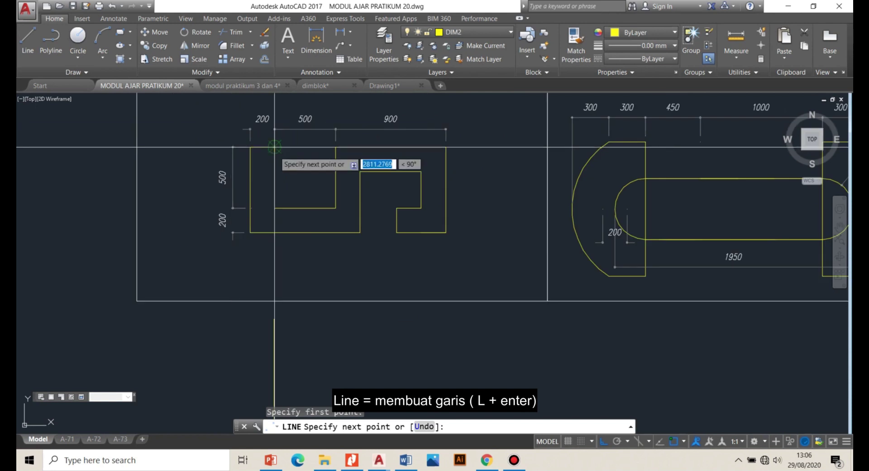
scroll(274, 150, down, 3)
scroll(287, 200, down, 2)
scroll(292, 244, up, 4)
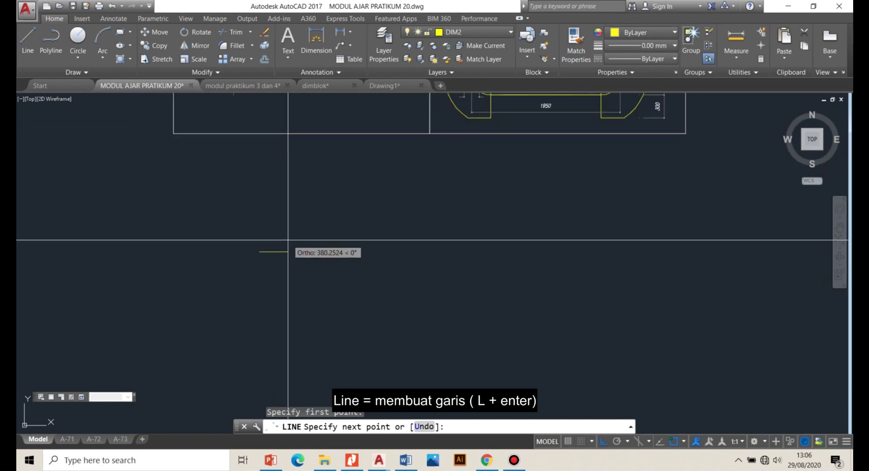
scroll(296, 250, down, 2)
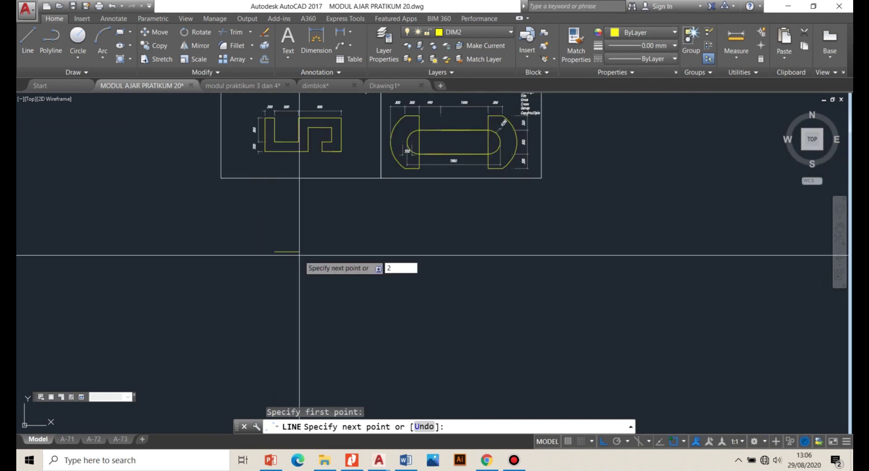
text(200)
key(Return)
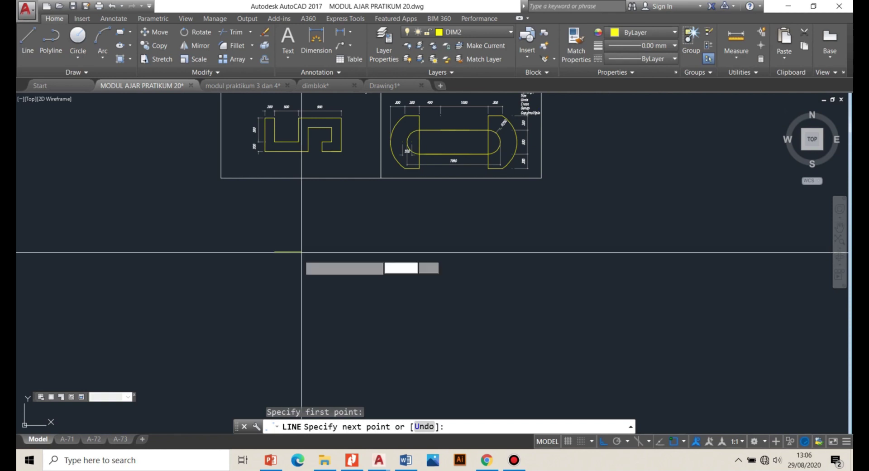
scroll(280, 260, up, 2)
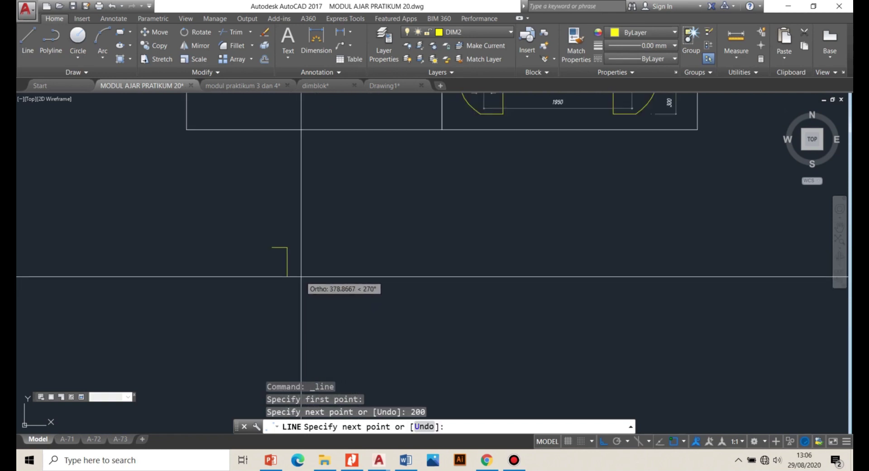
key(Escape)
scroll(301, 277, down, 2)
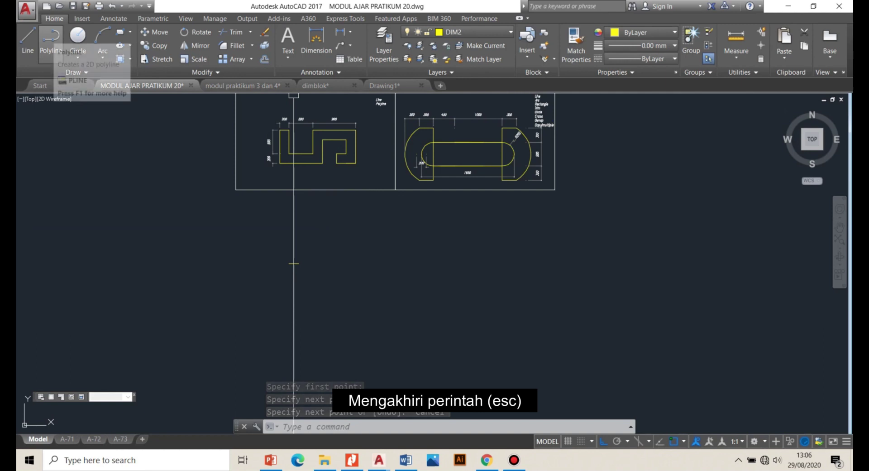
Start a polyline just below the short line with a horizontal first segment 200 units long, running rightward.
click(51, 43)
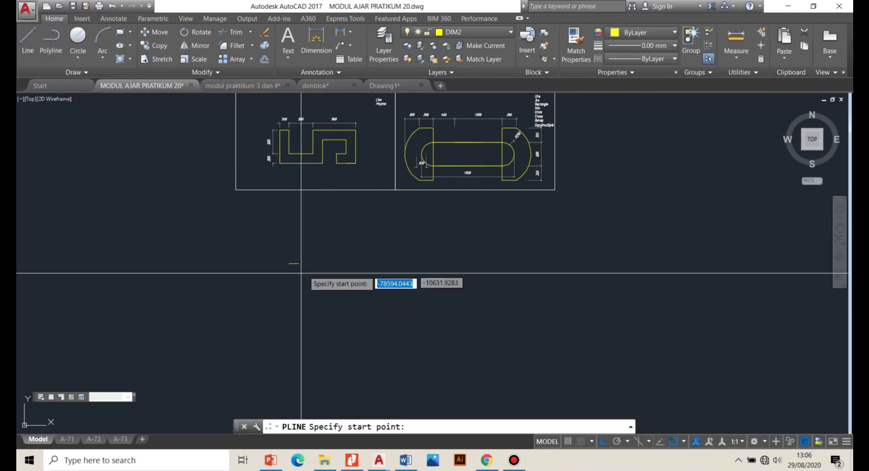
scroll(286, 273, up, 4)
click(276, 271)
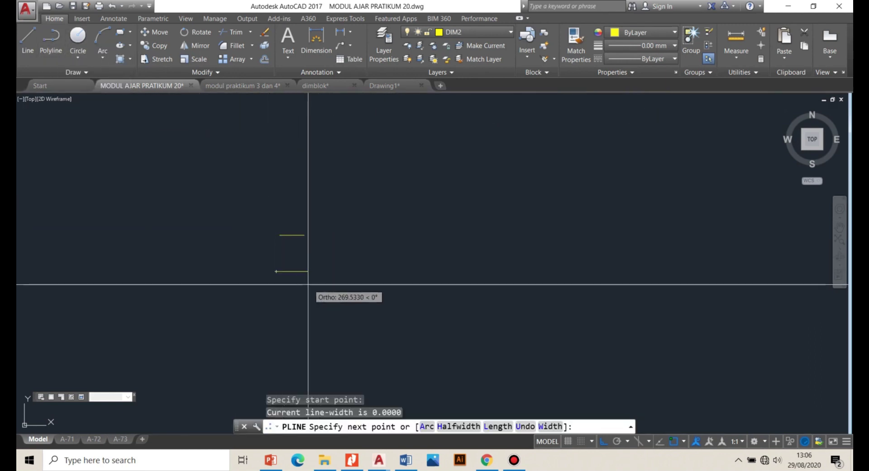
scroll(314, 303, down, 4)
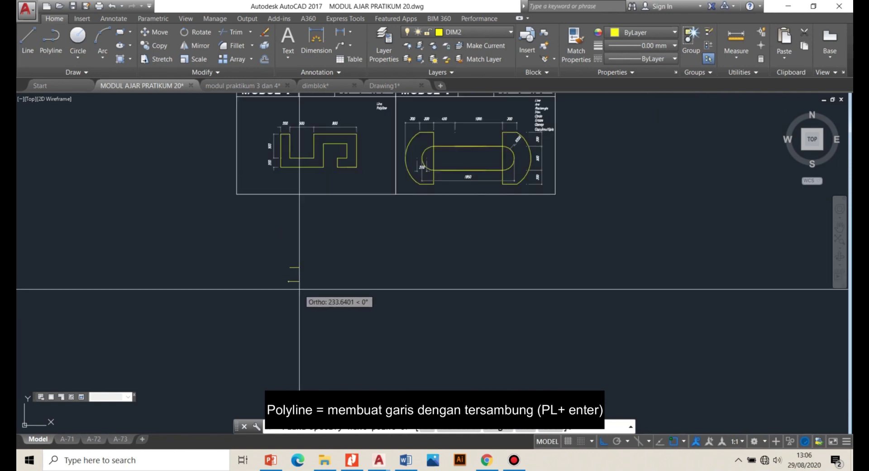
scroll(300, 289, up, 4)
scroll(336, 319, down, 4)
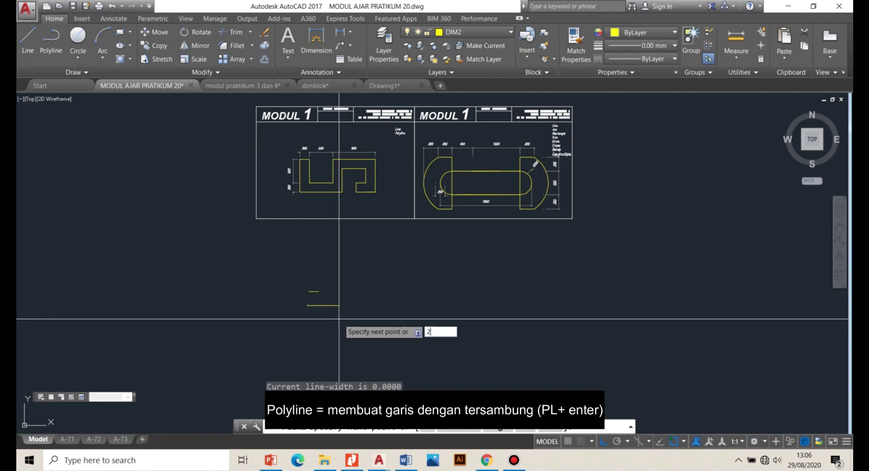
text(200)
key(Return)
key(ctrl+z)
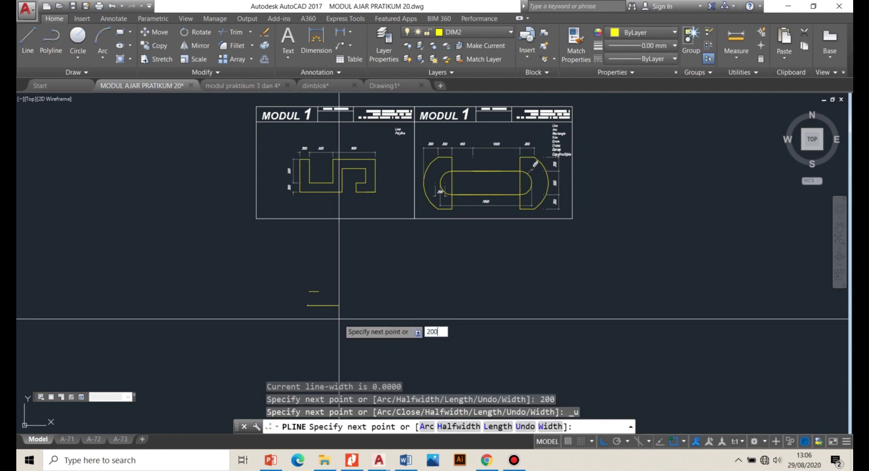
Continue the polyline with a 500-unit segment straight down and end it there.
scroll(385, 214, down, 4)
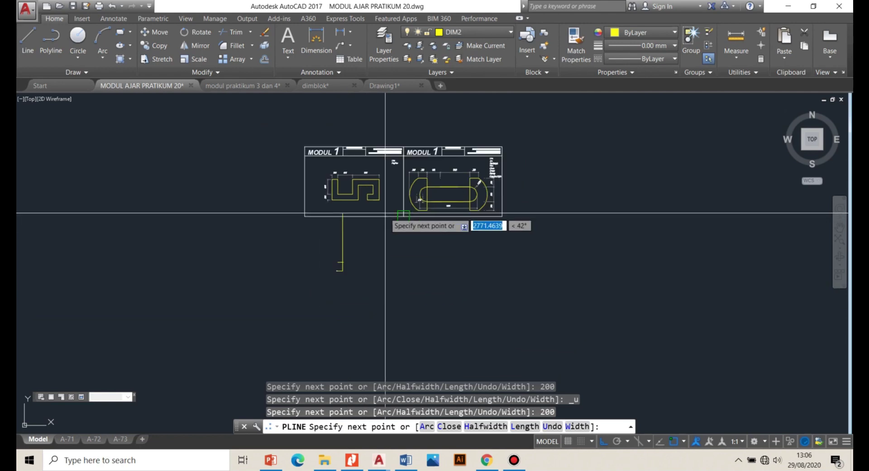
scroll(369, 265, up, 4)
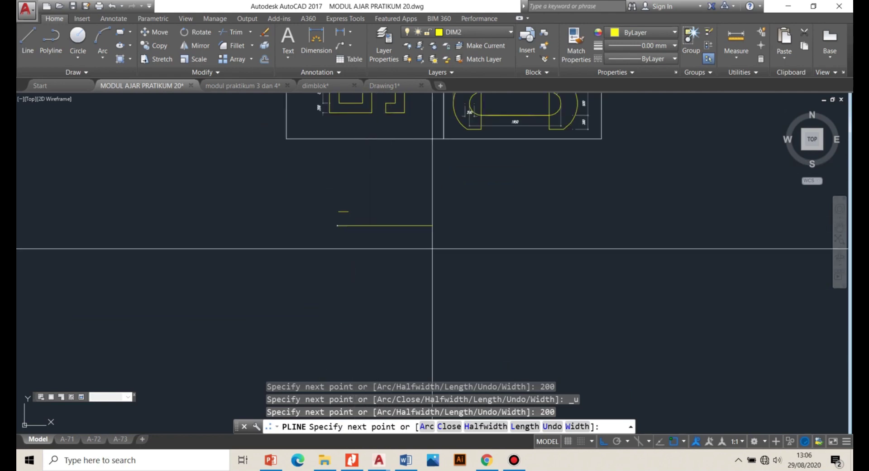
scroll(394, 271, down, 3)
scroll(371, 168, up, 4)
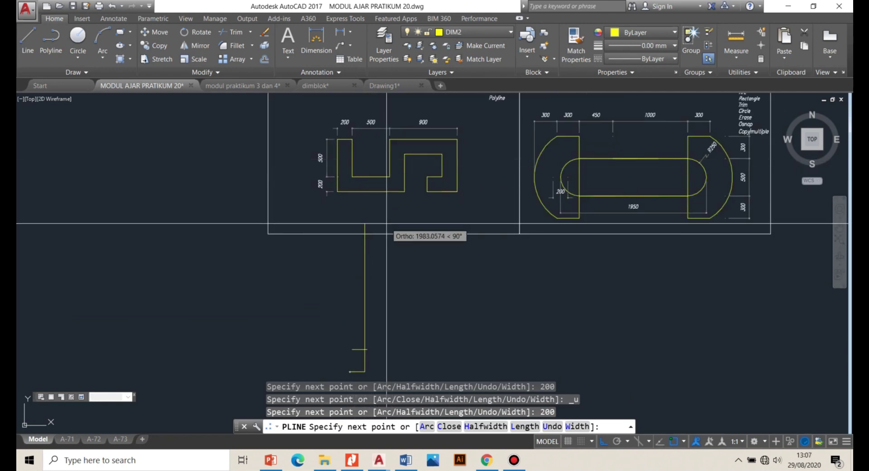
scroll(388, 253, down, 4)
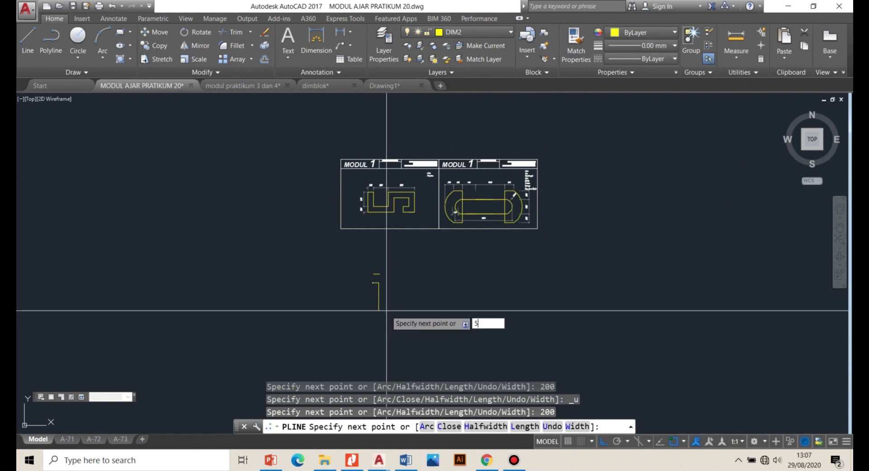
key(Return)
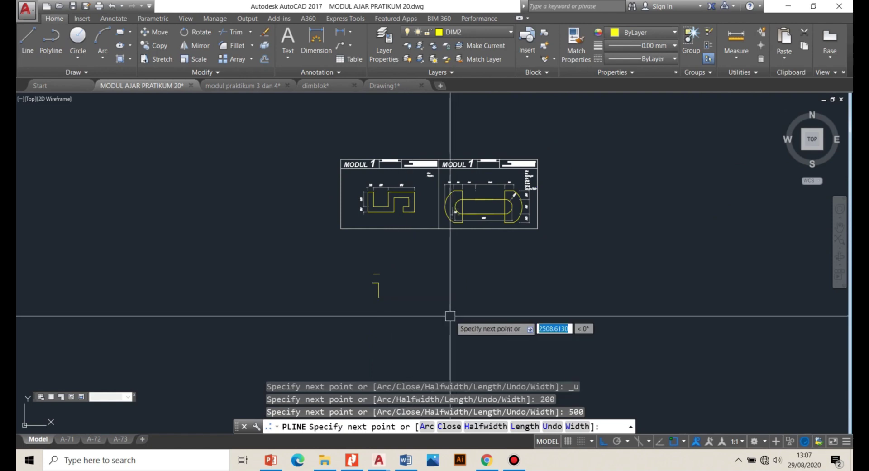
key(Escape)
scroll(380, 280, up, 7)
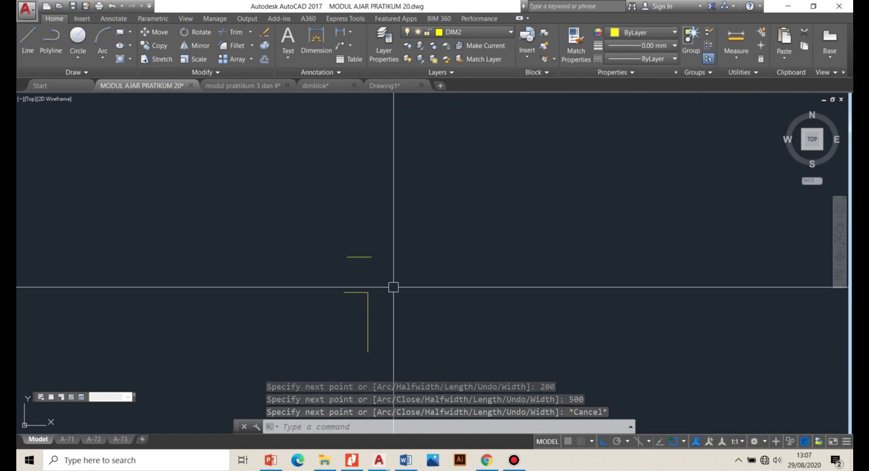
scroll(293, 256, down, 2)
scroll(292, 256, down, 2)
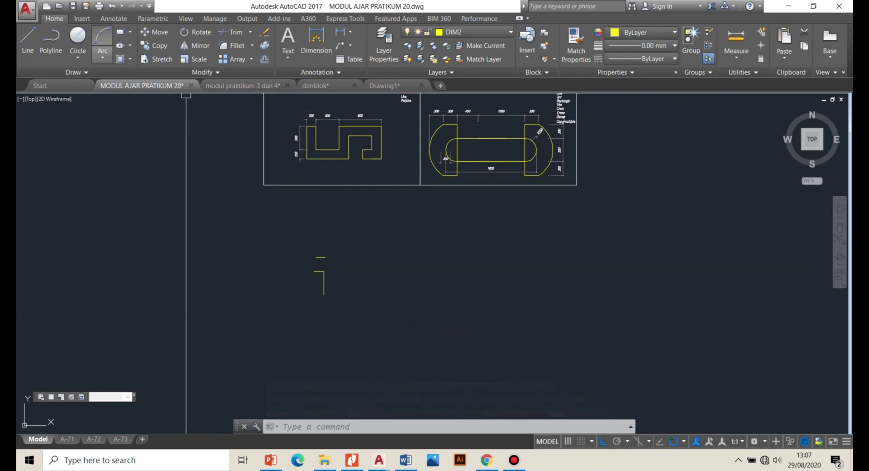
Draw a circle with a radius of 200 units beside the polyline, below the Modul 1 sheets.
click(77, 35)
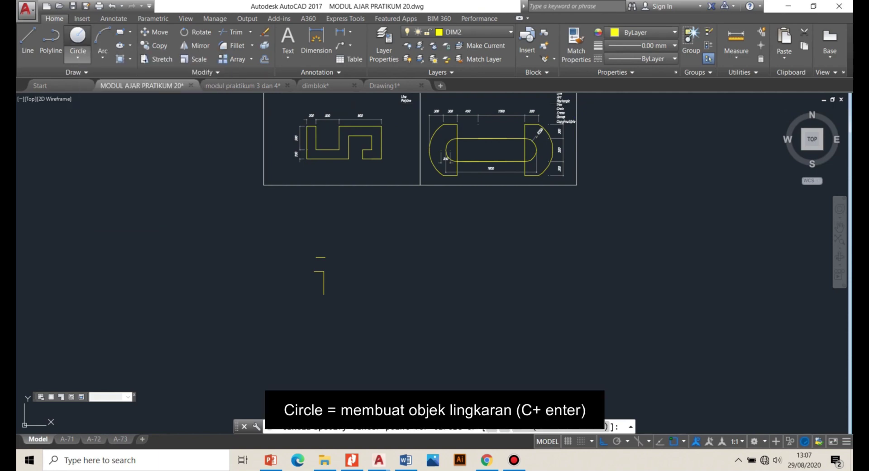
key(Escape)
click(78, 38)
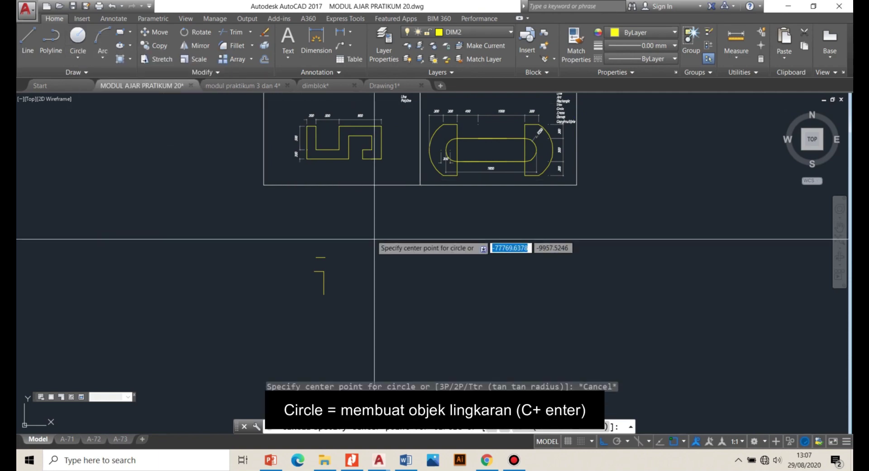
click(412, 279)
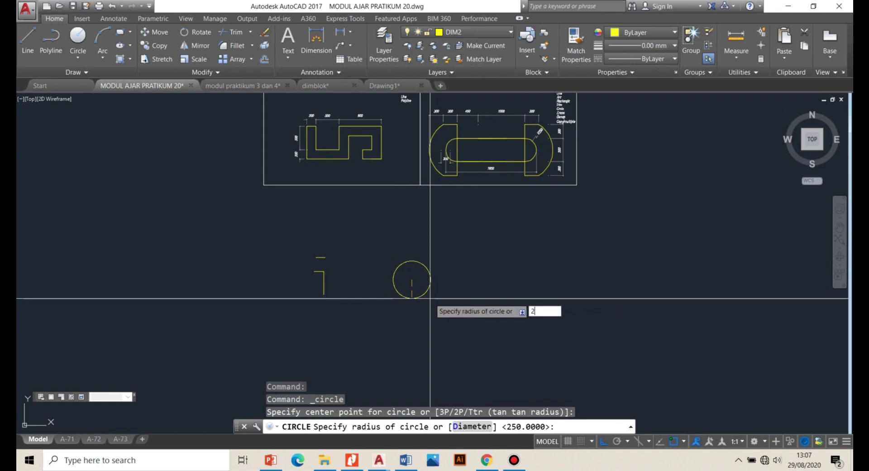
key(Return)
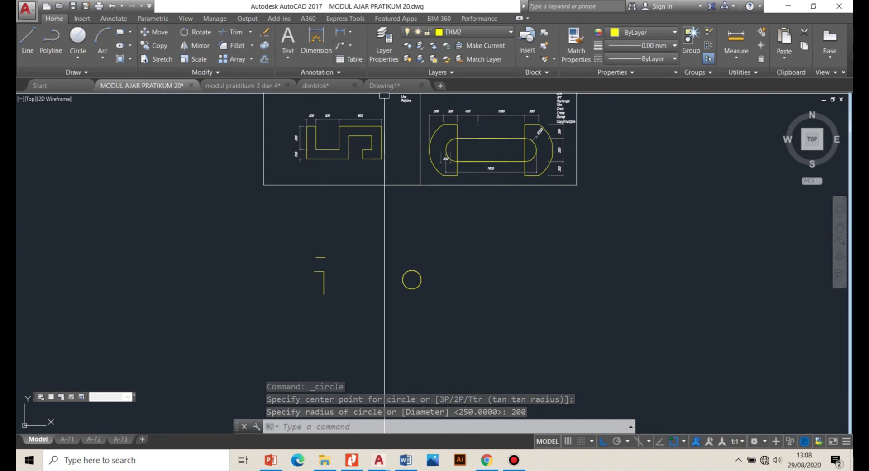
click(195, 45)
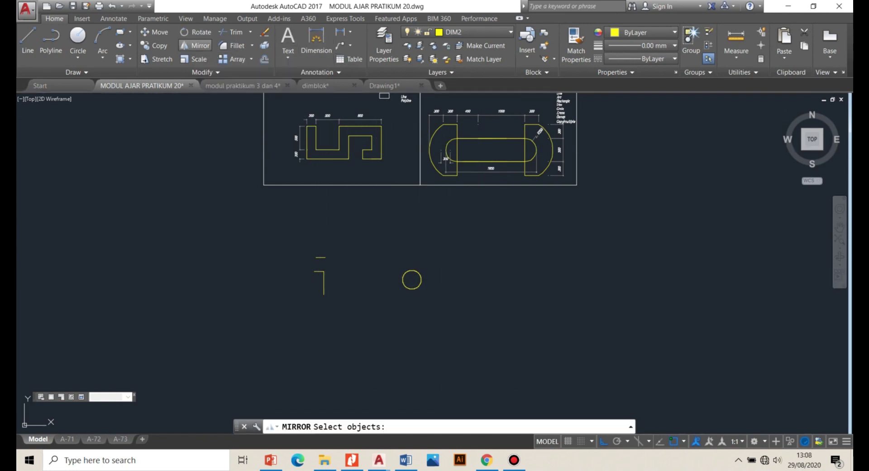
scroll(327, 284, up, 2)
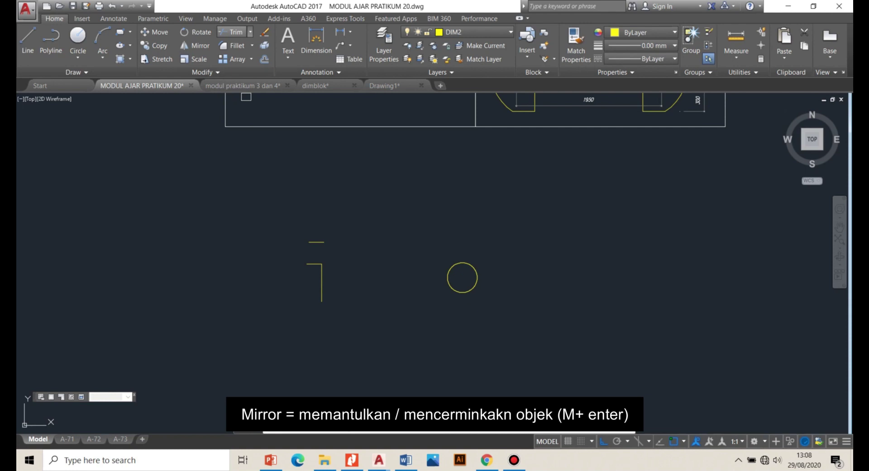
click(231, 32)
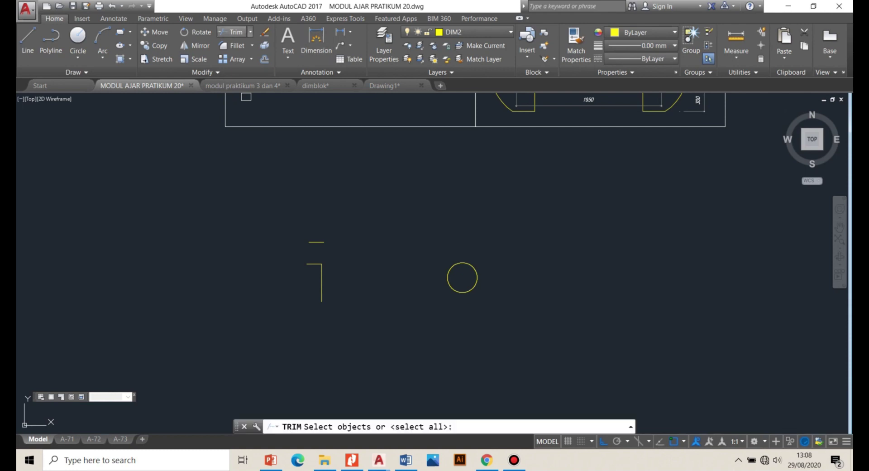
Erase the practice line, polyline and circle below the Modul 1 sheets.
scroll(302, 152, down, 2)
scroll(327, 224, down, 6)
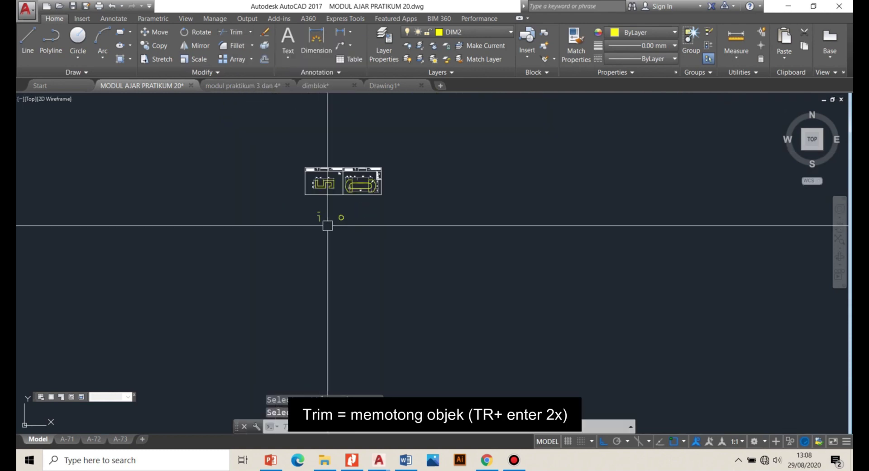
scroll(327, 197, up, 8)
scroll(328, 192, down, 2)
scroll(294, 186, up, 2)
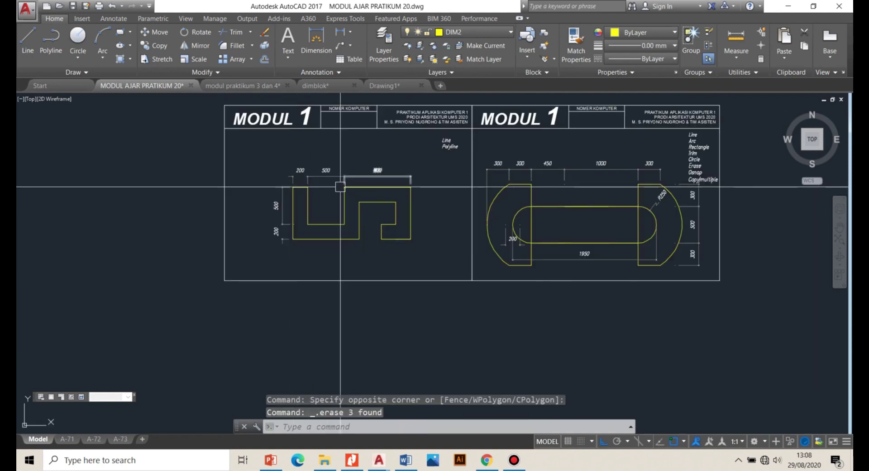
Start a polyline in the empty area below the first Modul 1 sheet with a horizontal segment 200 units long, running rightward.
scroll(258, 148, up, 2)
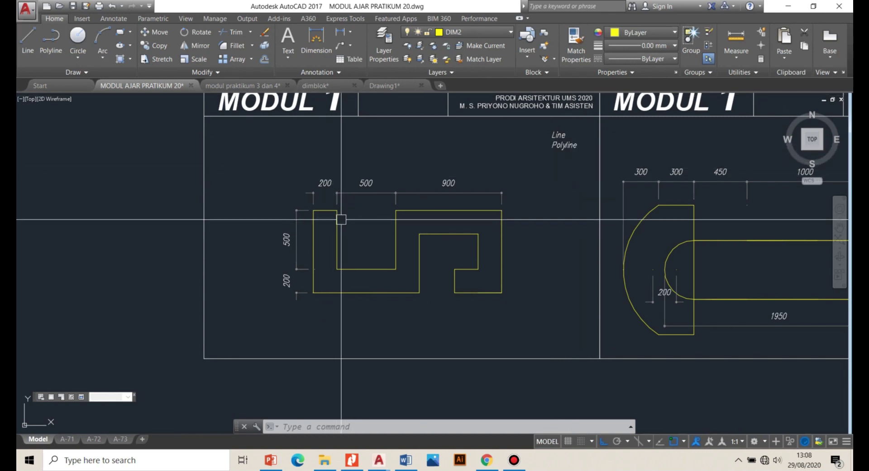
scroll(346, 164, down, 2)
scroll(316, 198, up, 2)
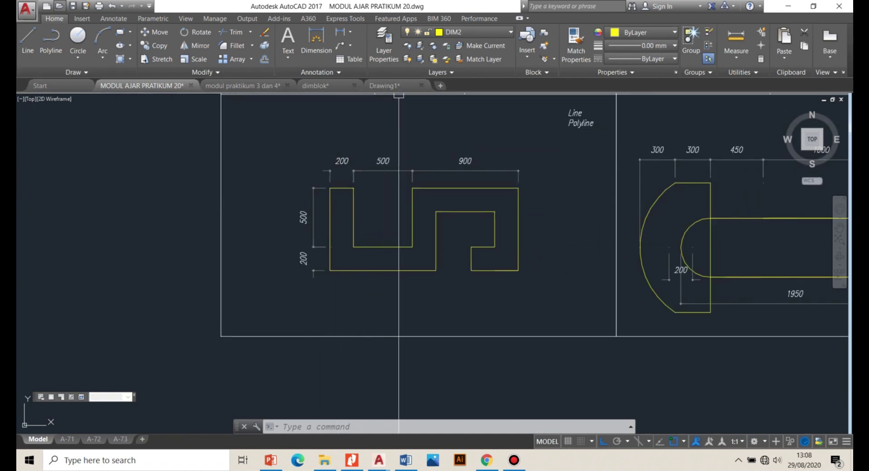
scroll(308, 247, down, 2)
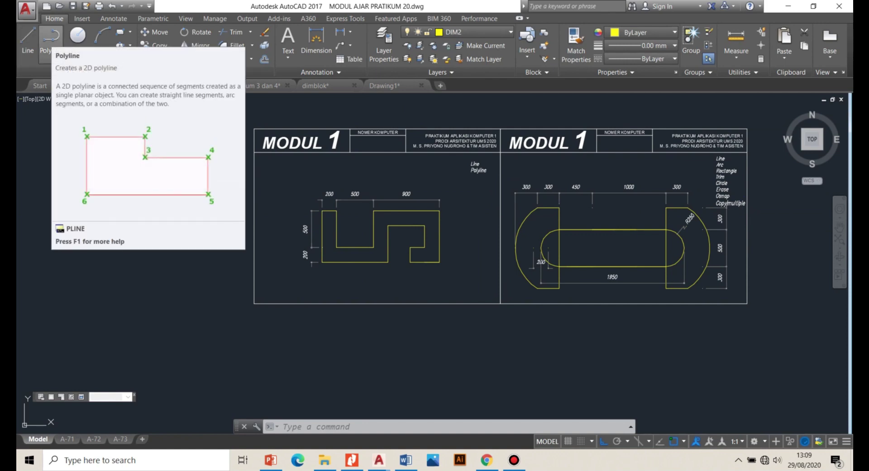
click(50, 37)
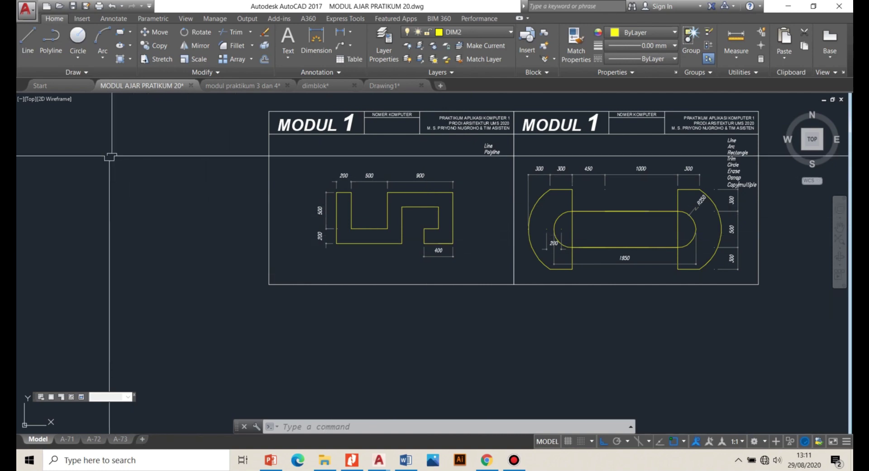
click(49, 37)
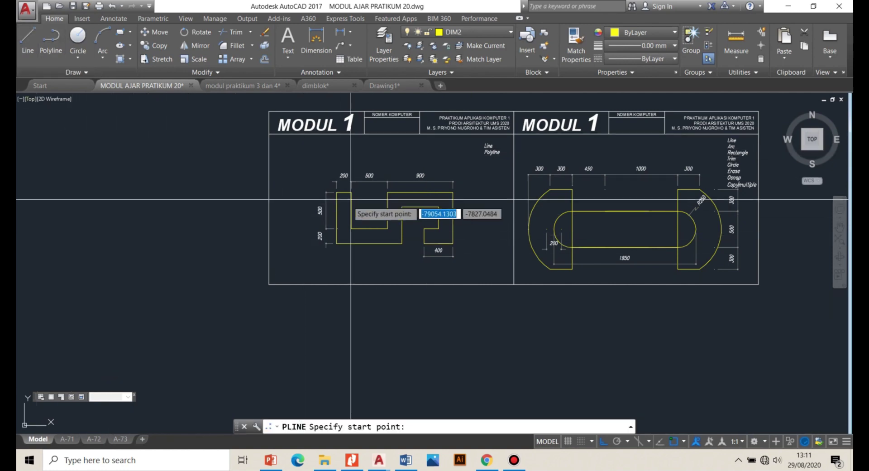
scroll(352, 197, down, 2)
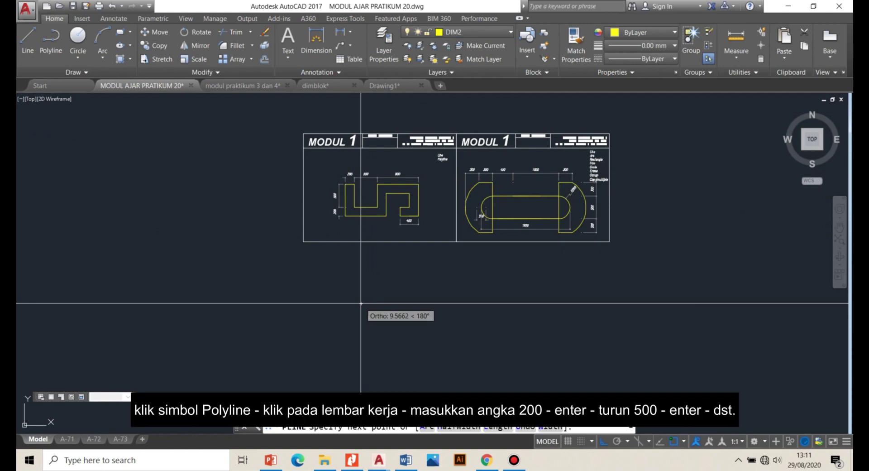
click(361, 304)
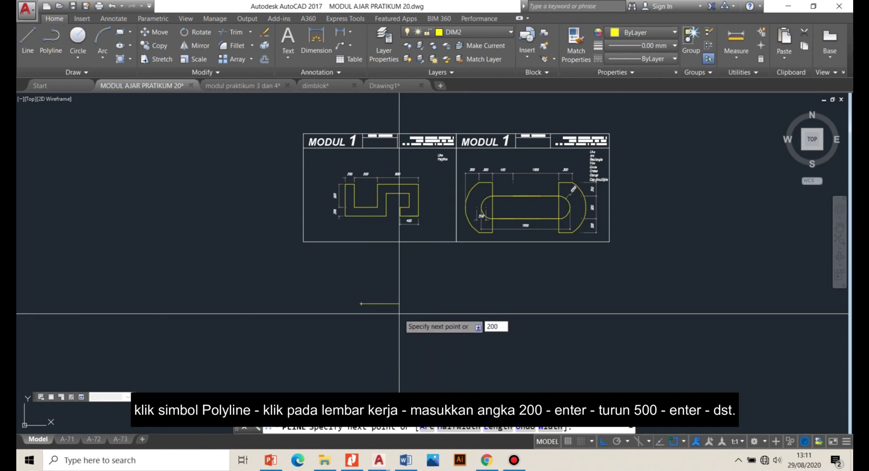
text(200)
key(Return)
Continue the polyline 500 units straight down, 500 units to the right and 500 units straight up.
scroll(375, 337, up, 3)
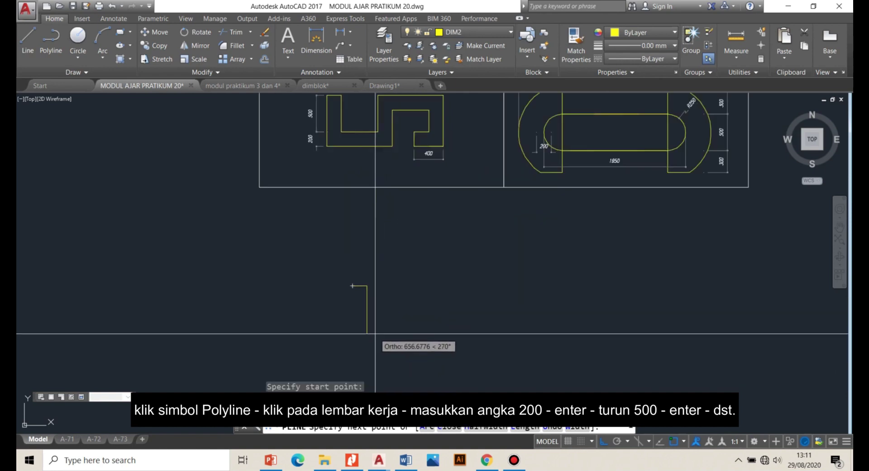
scroll(375, 337, down, 2)
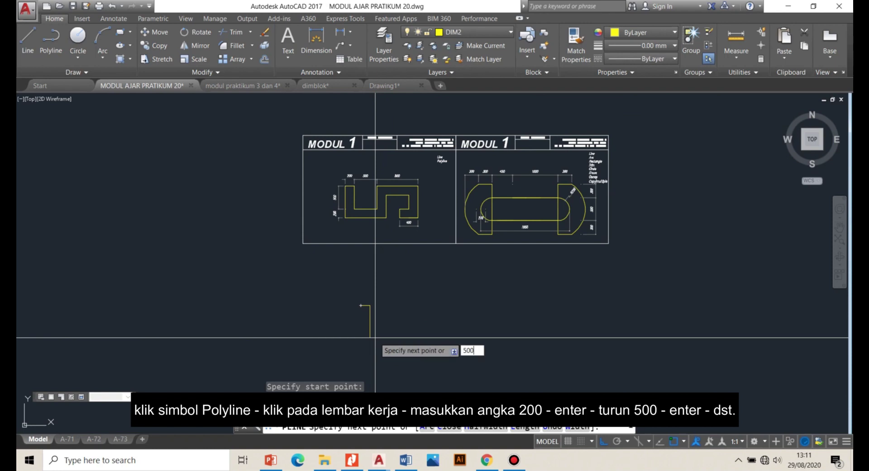
text(500)
key(Return)
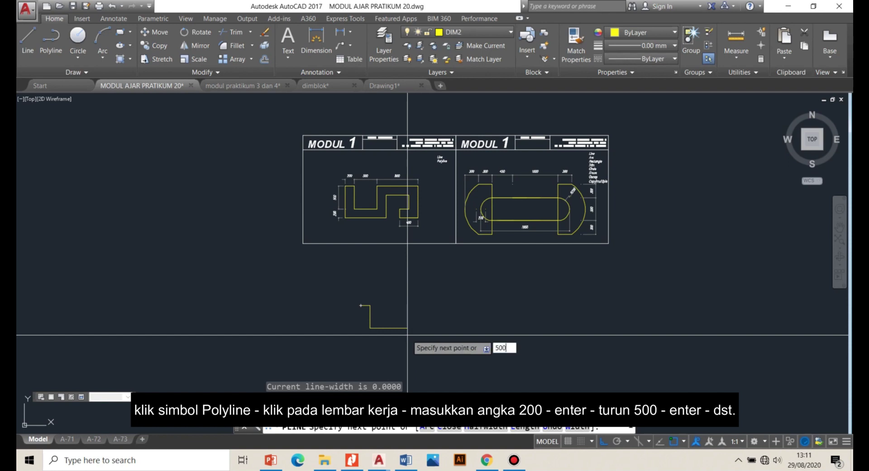
text(500)
key(Return)
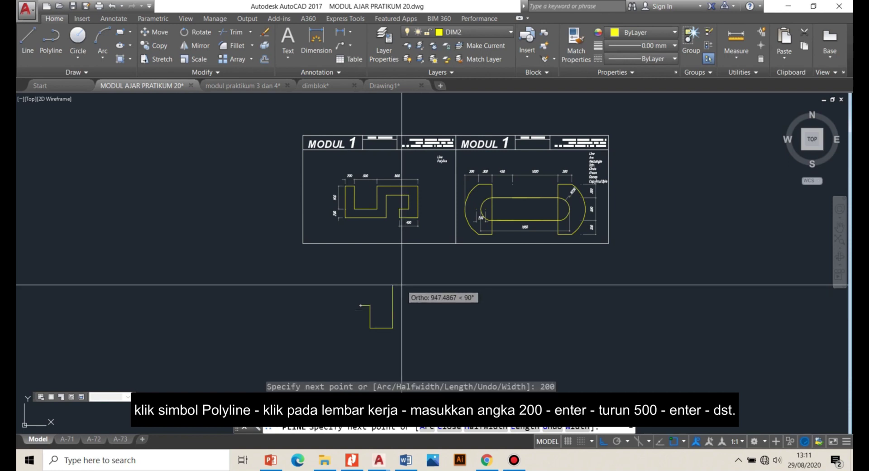
text(500)
key(Return)
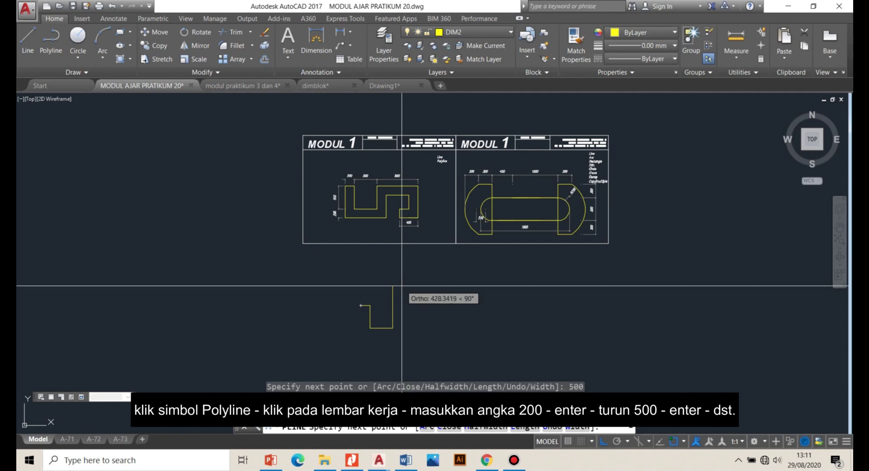
Extend the polyline from its upper end with a horizontal top segment running rightward, following the sheet's figure.
scroll(370, 206, up, 2)
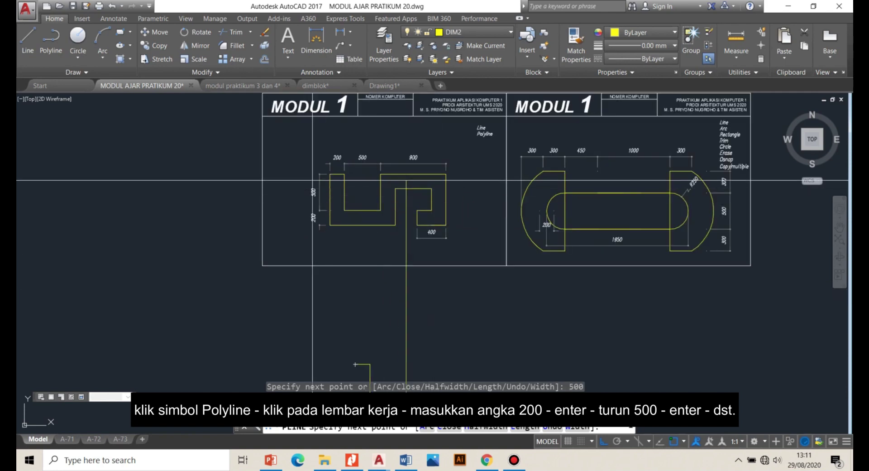
scroll(318, 193, down, 1)
scroll(398, 290, down, 2)
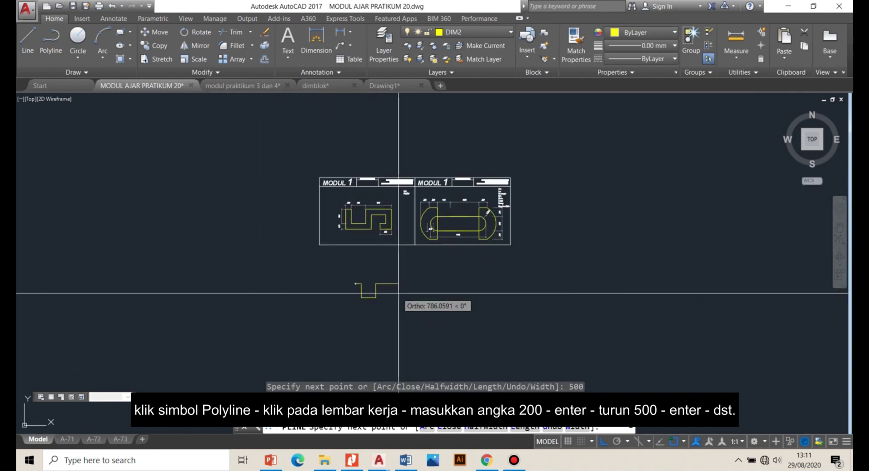
scroll(390, 287, up, 2)
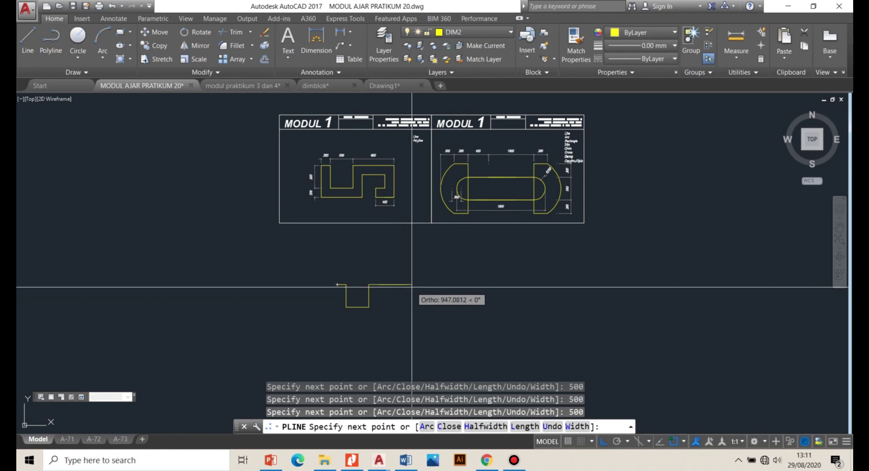
text(8)
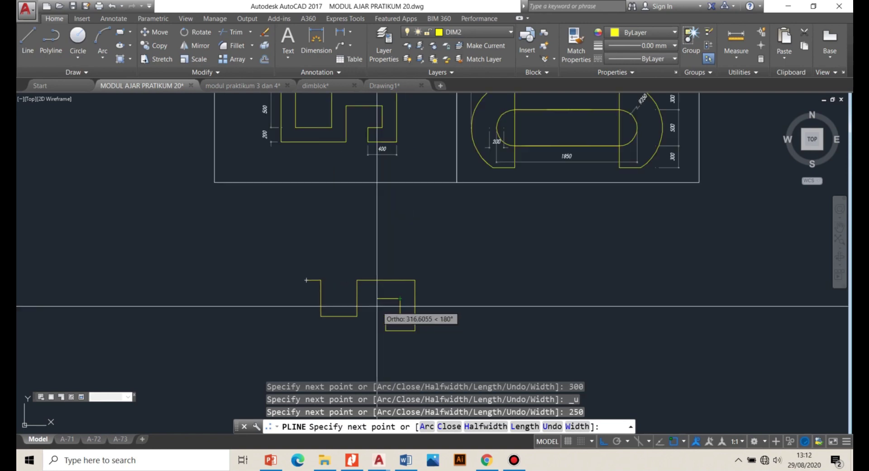
Add a 350-unit inner segment running leftward to the polyline and end the polyline.
scroll(377, 306, down, 2)
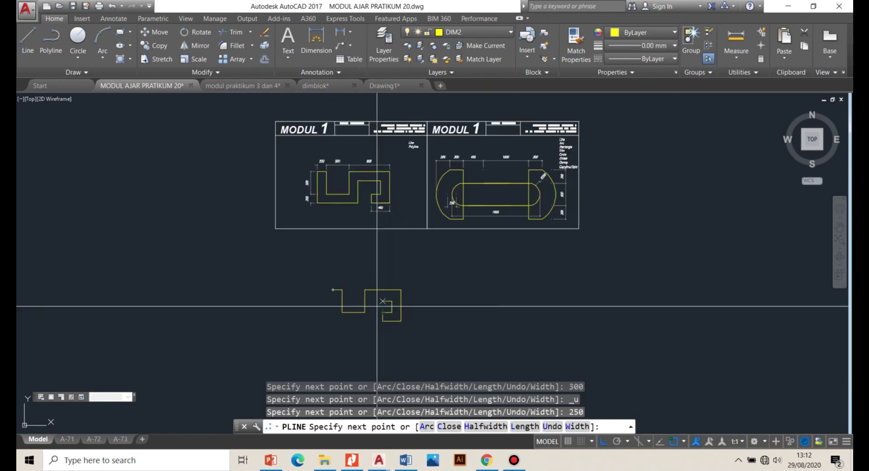
scroll(377, 306, up, 2)
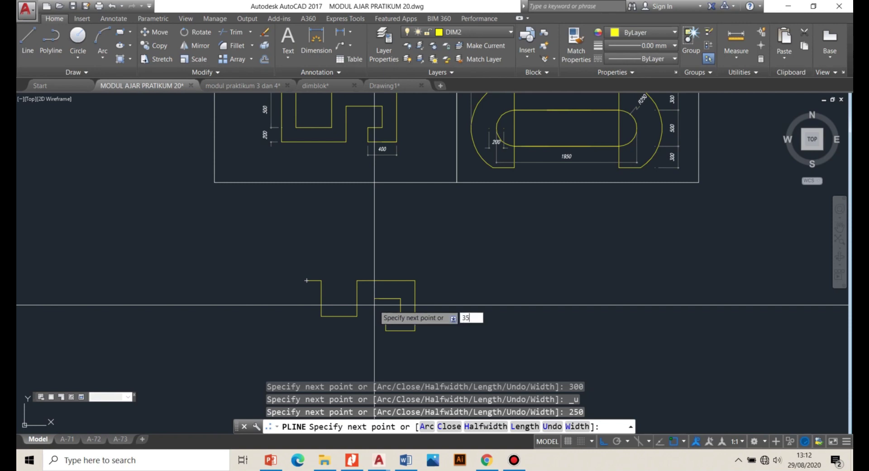
key(Return)
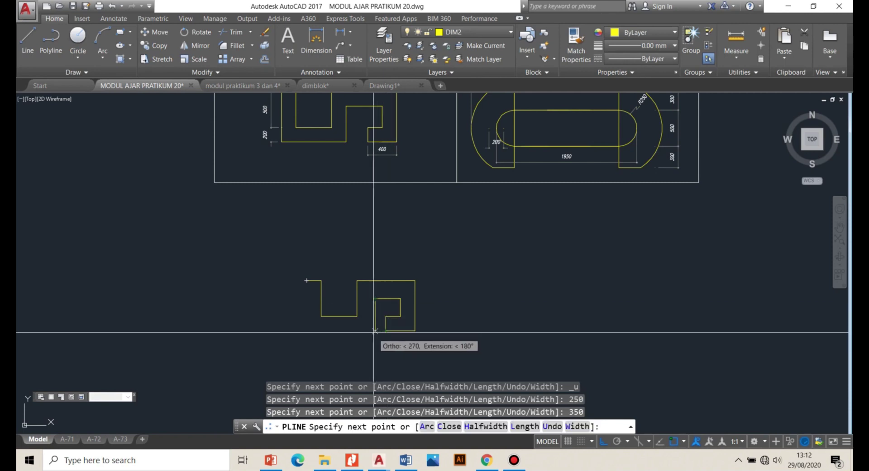
scroll(385, 324, down, 2)
scroll(381, 342, up, 2)
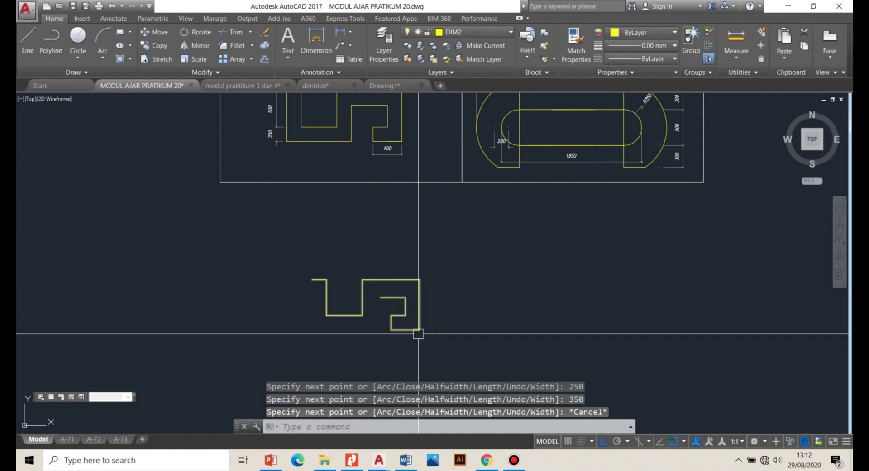
scroll(317, 287, down, 3)
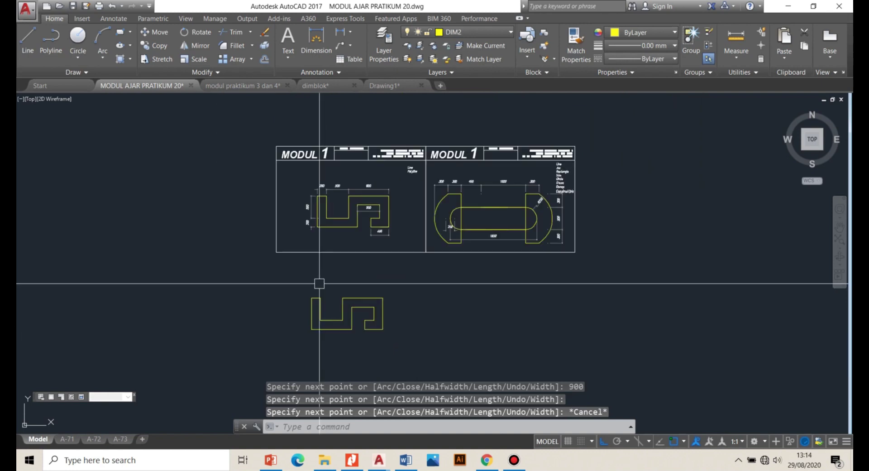
Examine the command list on the second Modul 1 sheet and highlight the figure's central rectangle to identify its shape.
scroll(551, 196, up, 6)
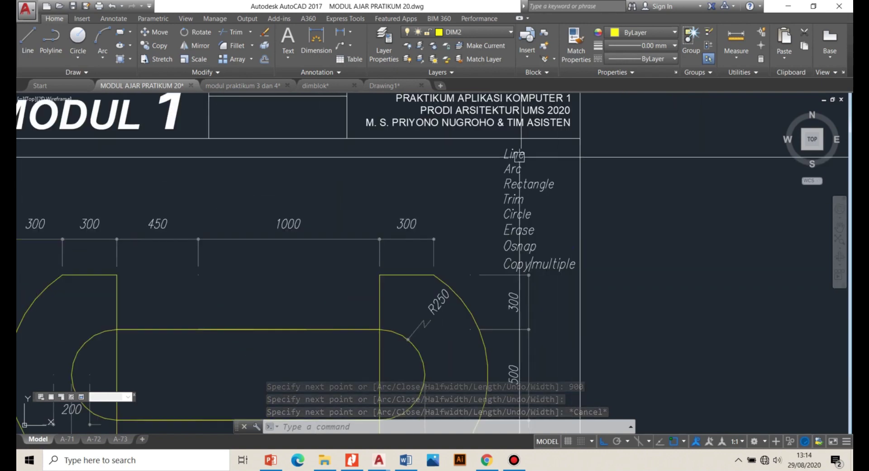
scroll(475, 154, down, 2)
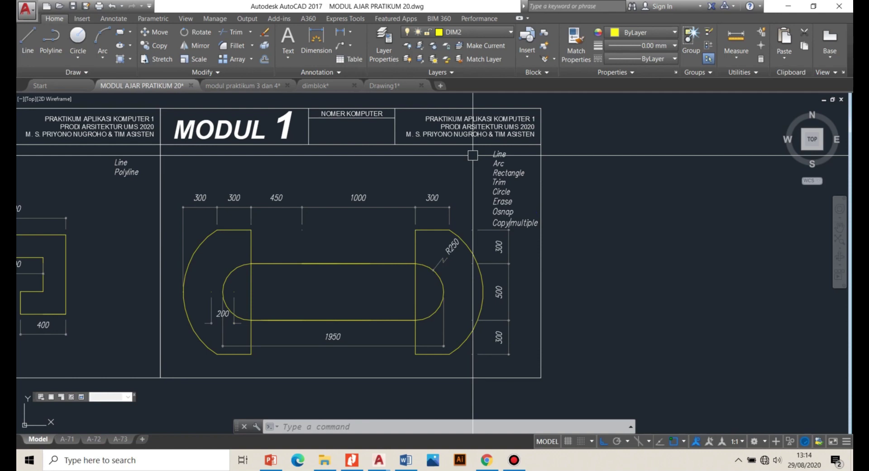
click(358, 263)
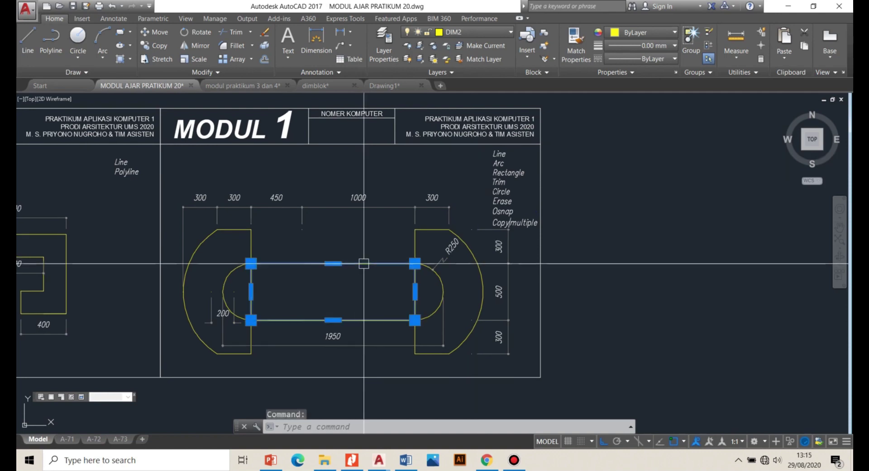
key(Escape)
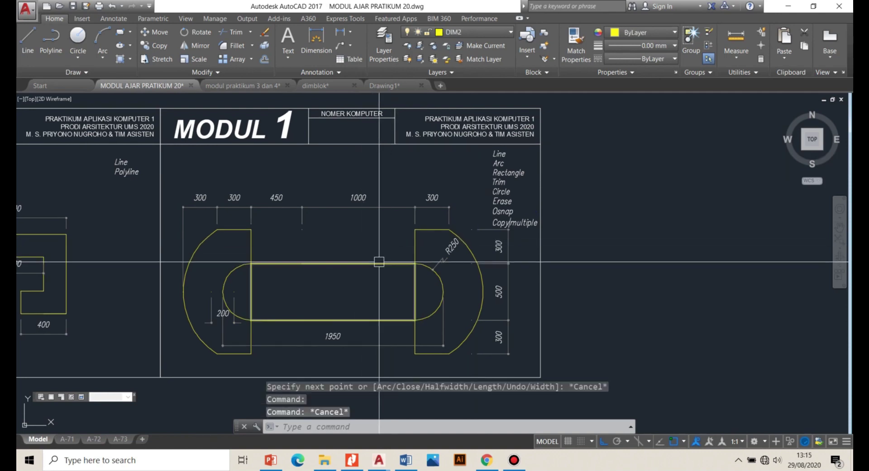
click(379, 262)
key(Escape)
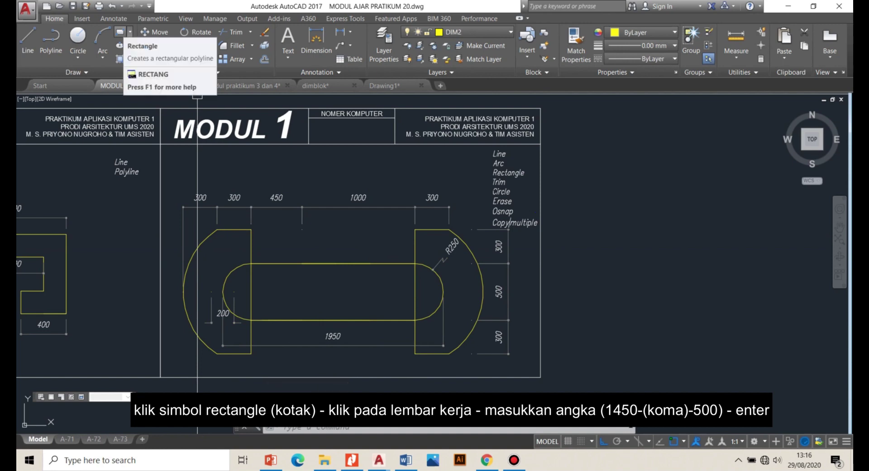
Draw a rectangle 1450 units wide and 500 units high in the empty area to the right of the second Modul 1 sheet.
click(119, 32)
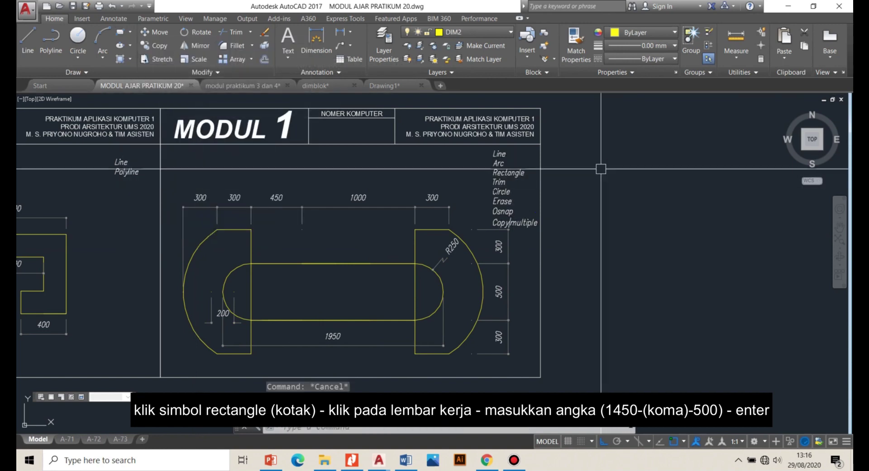
click(628, 193)
scroll(489, 308, down, 2)
click(119, 32)
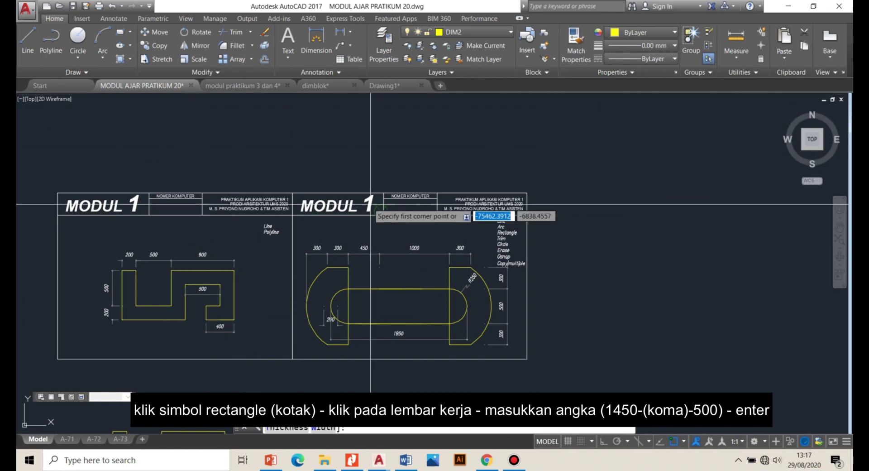
scroll(271, 181, down, 2)
scroll(434, 238, up, 2)
click(505, 210)
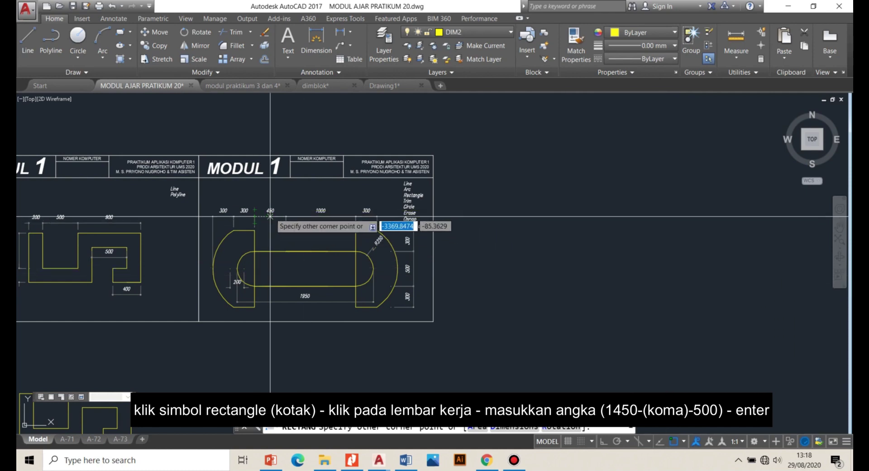
scroll(271, 212, up, 4)
scroll(425, 207, down, 4)
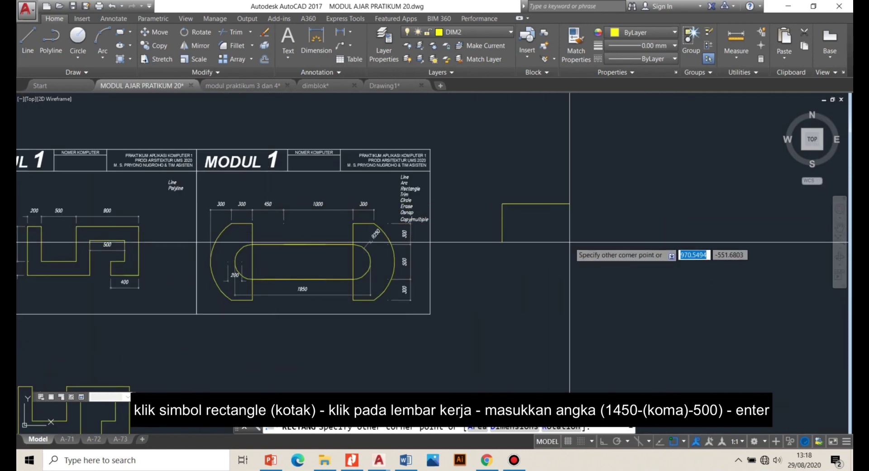
scroll(567, 244, up, 2)
scroll(567, 246, down, 1)
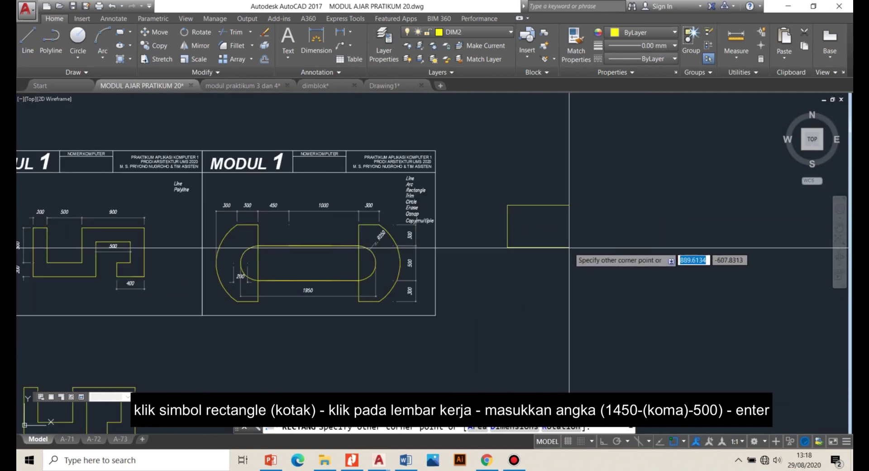
text(1450)
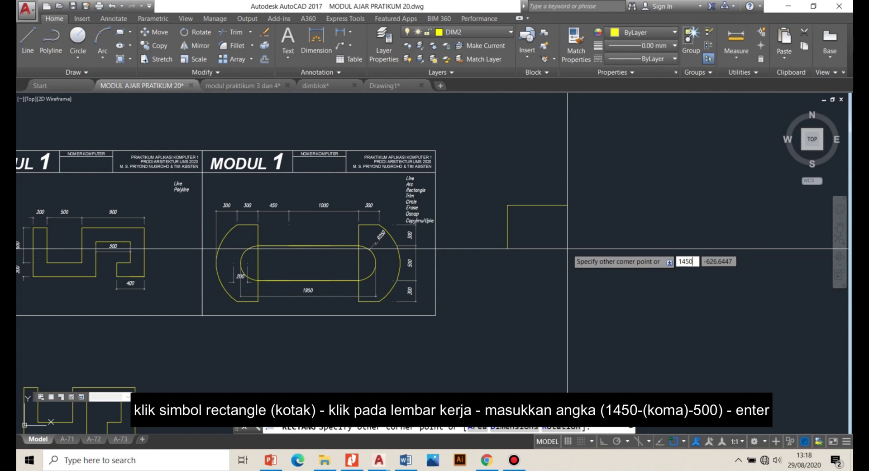
scroll(415, 263, up, 4)
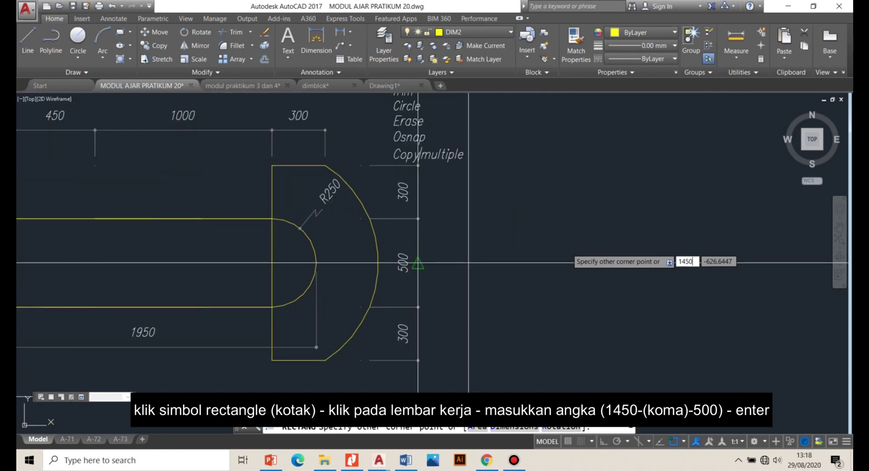
scroll(623, 280, down, 3)
key(Tab)
text(500)
key(Return)
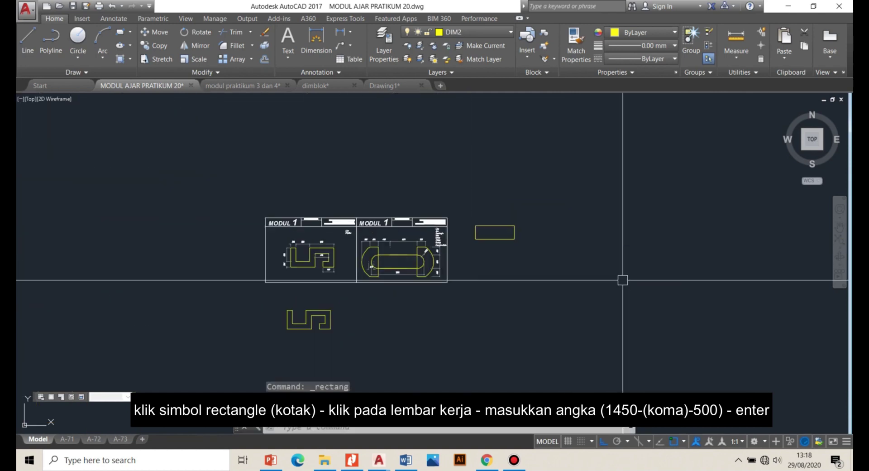
Move the rectangle from its lower-right corner, with Ortho off, to the free space below the second Modul 1 sheet.
scroll(469, 252, up, 2)
key(Return)
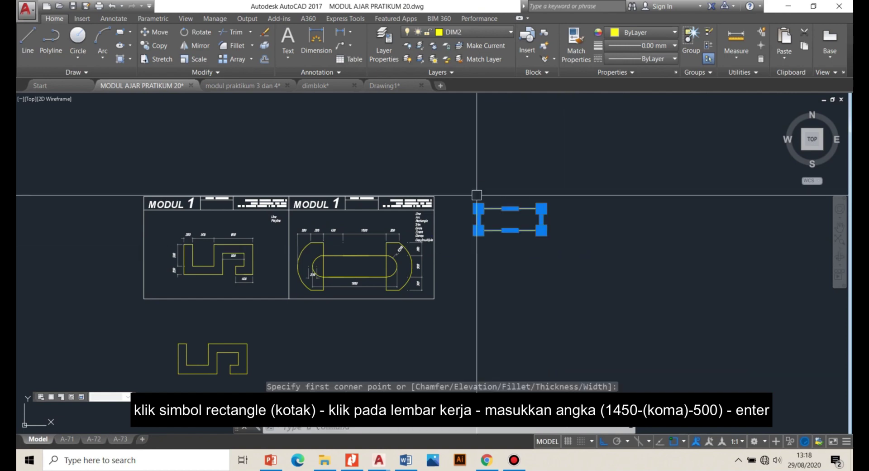
key(Escape)
text(M)
key(Return)
click(541, 230)
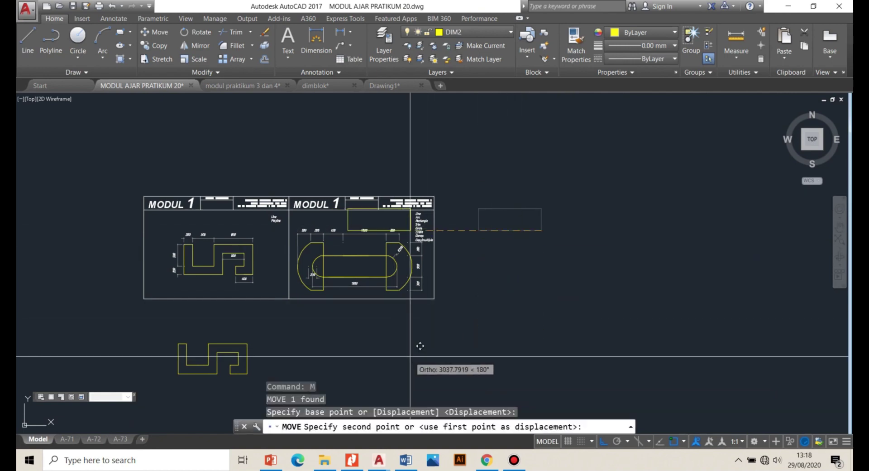
key(F8)
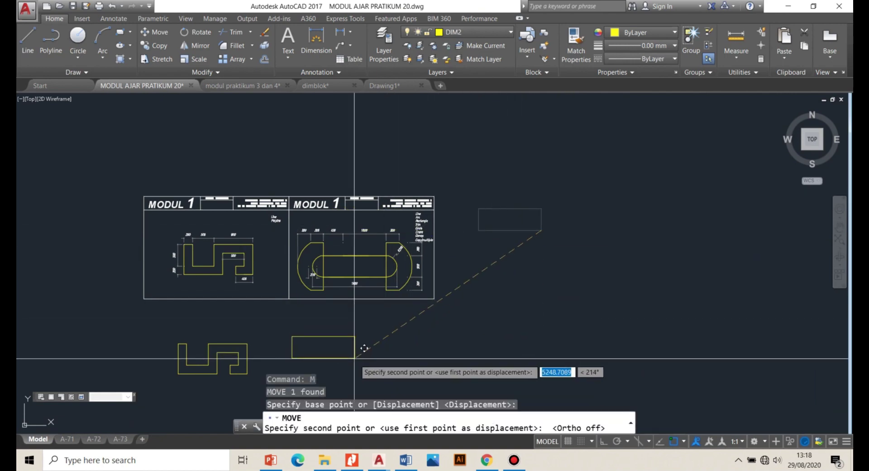
click(381, 371)
scroll(317, 312, up, 2)
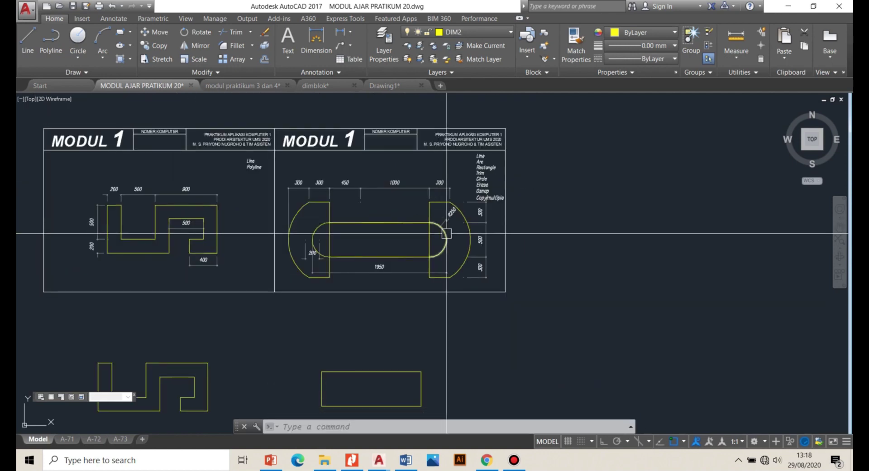
Draw a circle of radius 250 centred on the midpoint of the rectangle's right edge, following the R250 dimension on the sheet.
scroll(459, 194, up, 2)
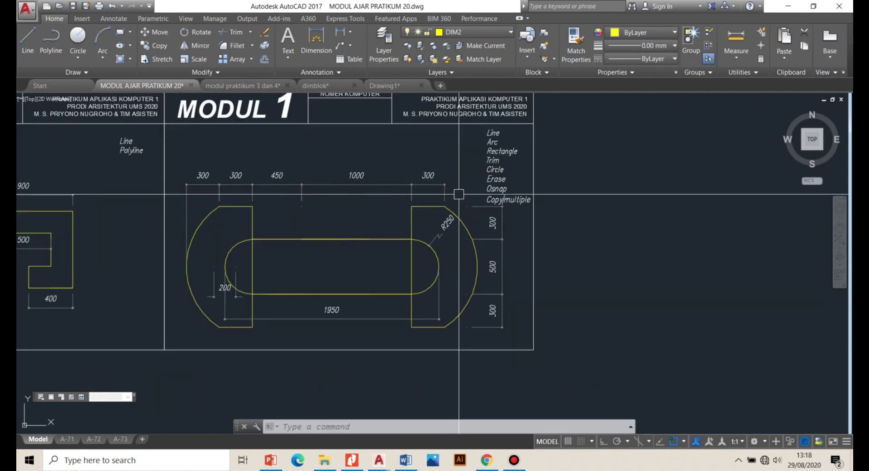
scroll(427, 228, down, 2)
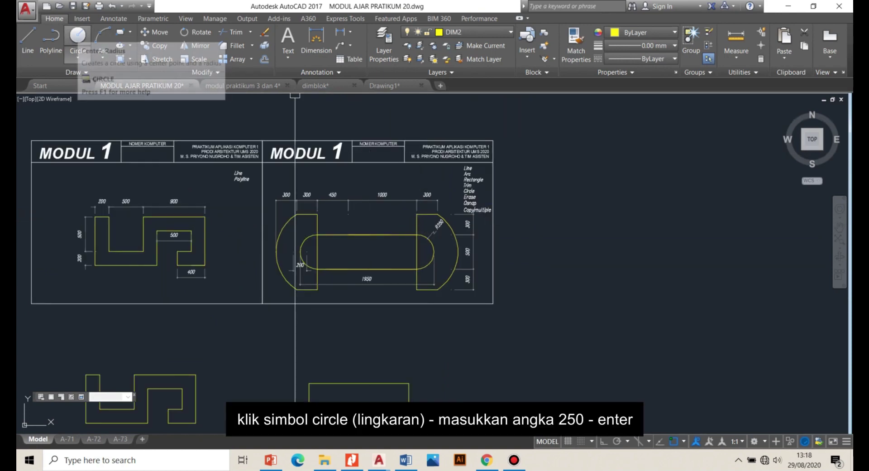
click(77, 35)
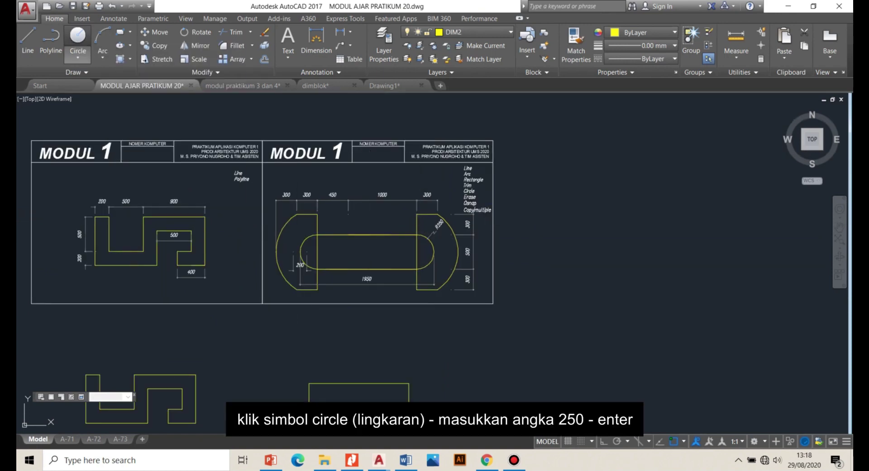
scroll(289, 150, down, 3)
scroll(346, 227, up, 3)
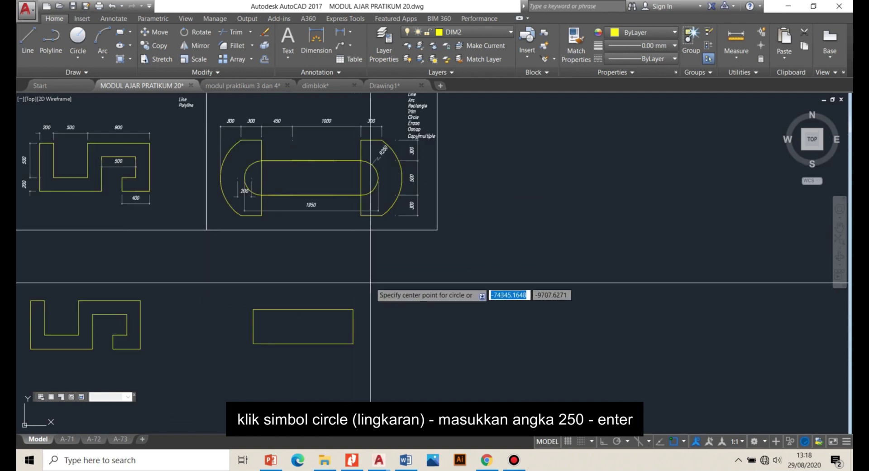
click(353, 326)
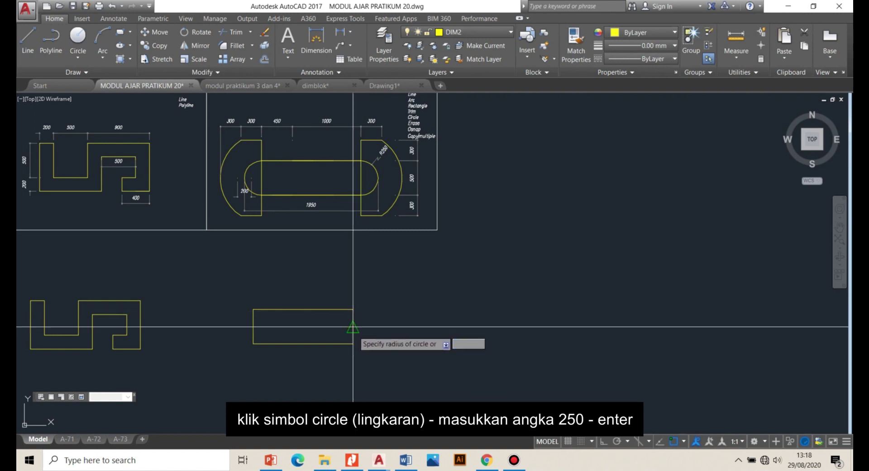
scroll(351, 322, down, 3)
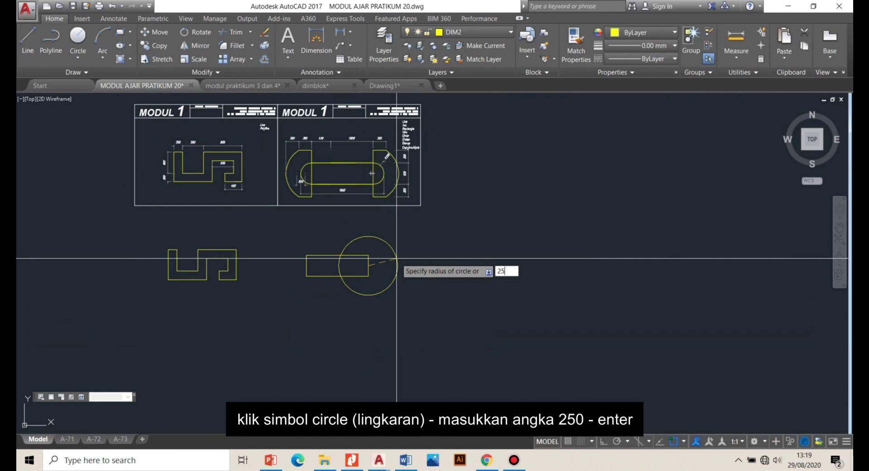
text(250)
key(Return)
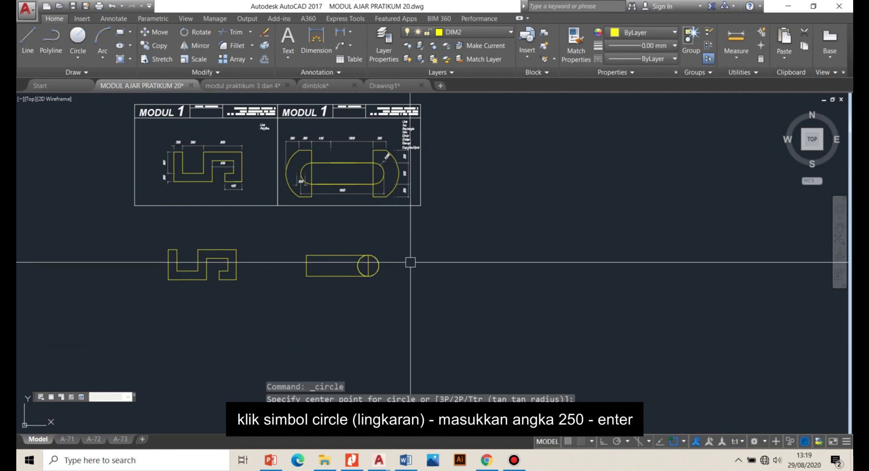
Copy the circle from its centre to the midpoint of the rectangle's left edge.
scroll(359, 256, up, 2)
scroll(362, 261, down, 4)
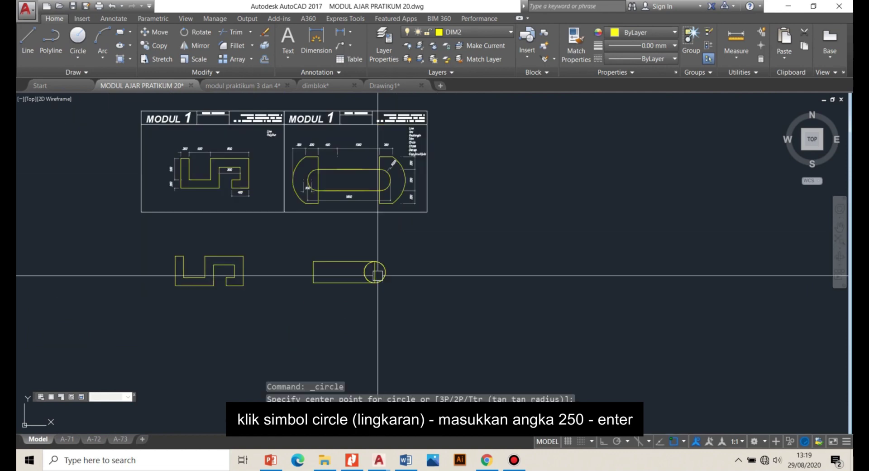
scroll(423, 200, up, 7)
scroll(415, 223, down, 3)
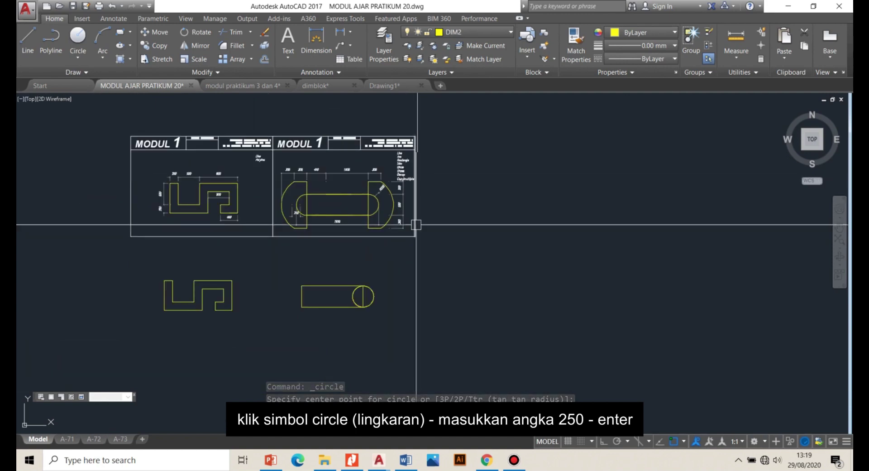
scroll(355, 301, up, 5)
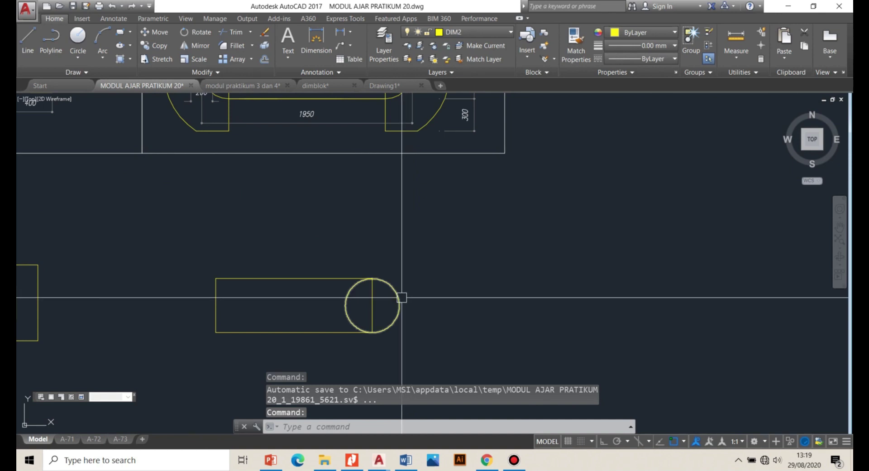
click(400, 297)
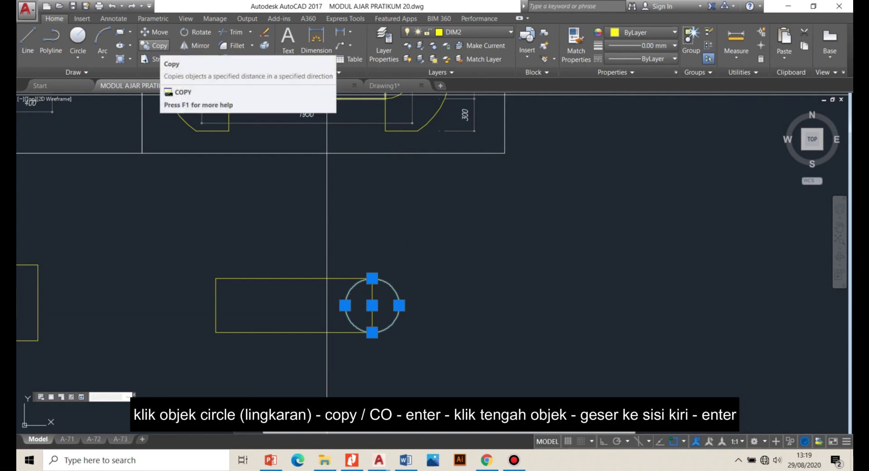
click(154, 45)
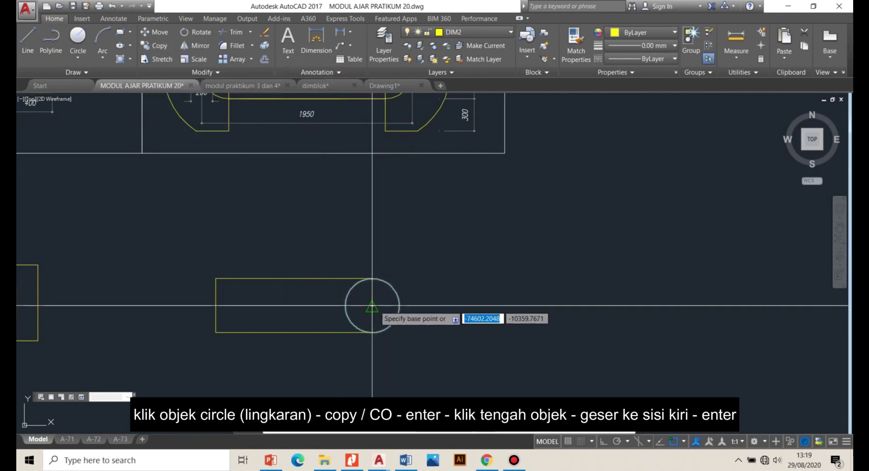
click(373, 306)
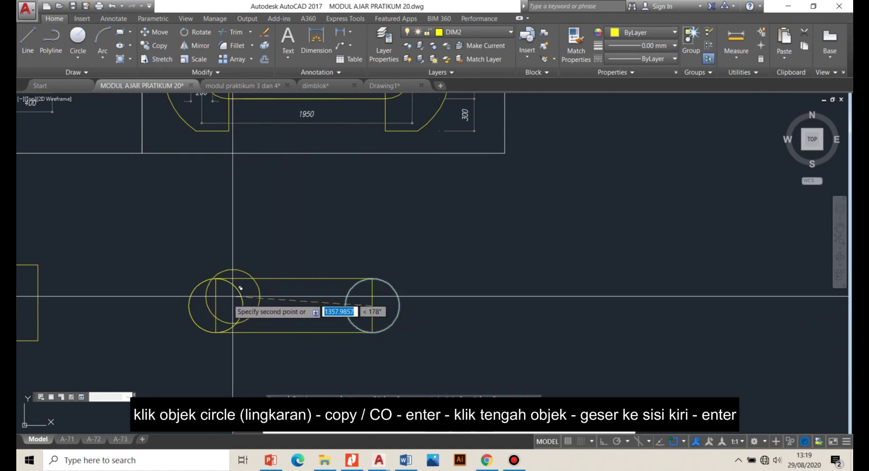
scroll(390, 284, down, 2)
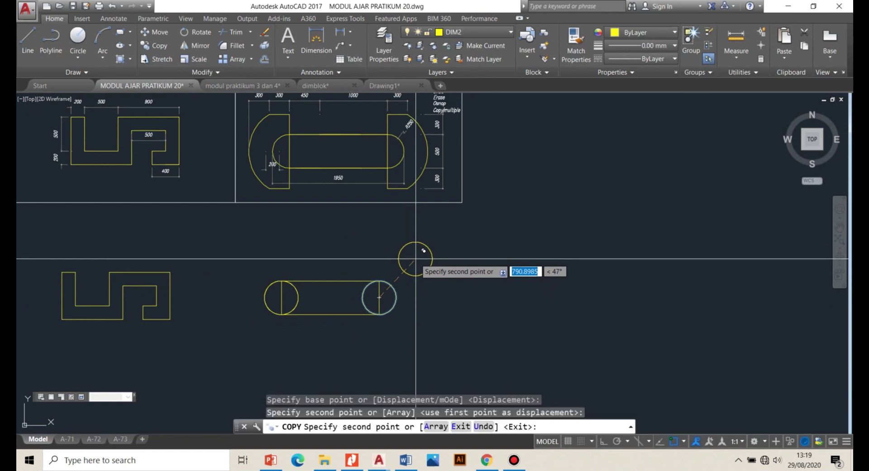
key(Escape)
Examine the right-hand end piece of the second sheet's figure and its dimensions, marking the shape with a selection window.
scroll(423, 297, down, 5)
scroll(423, 297, up, 6)
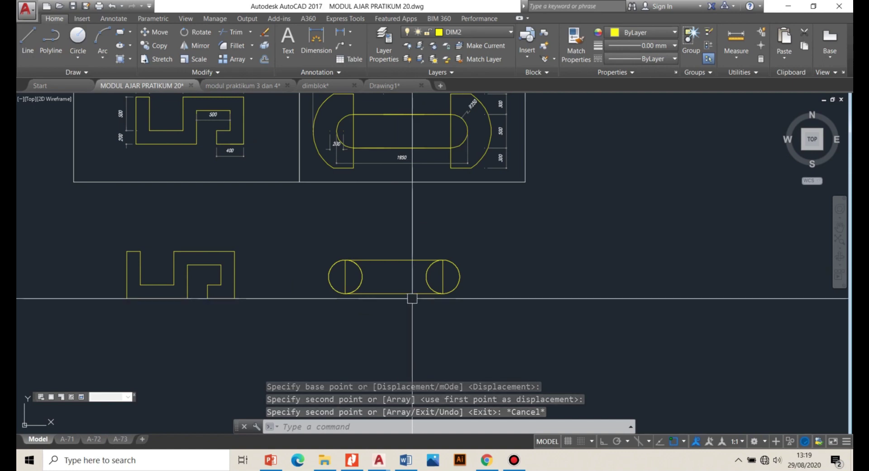
scroll(412, 298, down, 2)
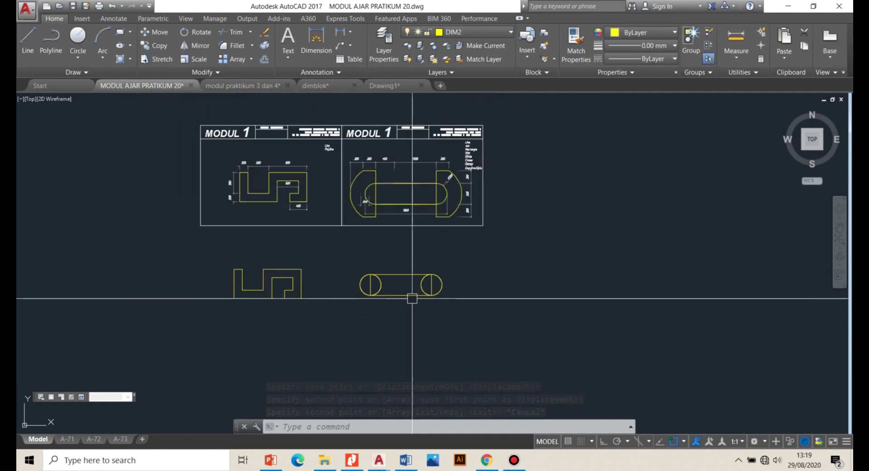
scroll(396, 179, up, 6)
click(398, 150)
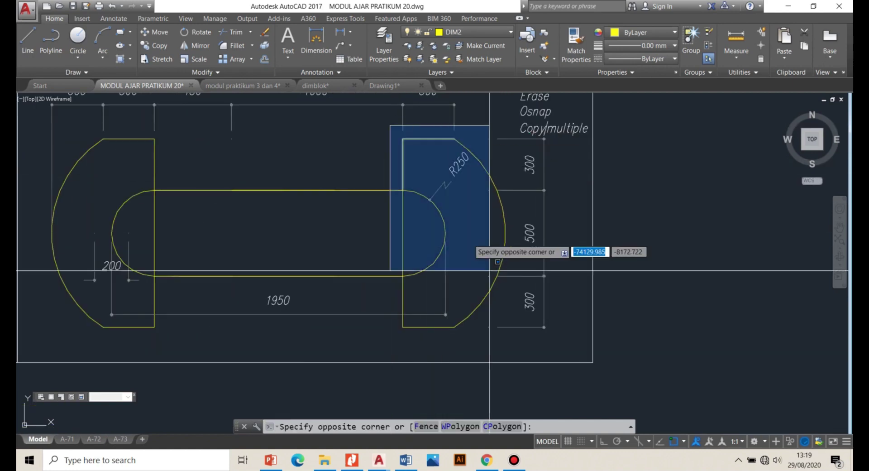
click(390, 160)
scroll(391, 166, down, 2)
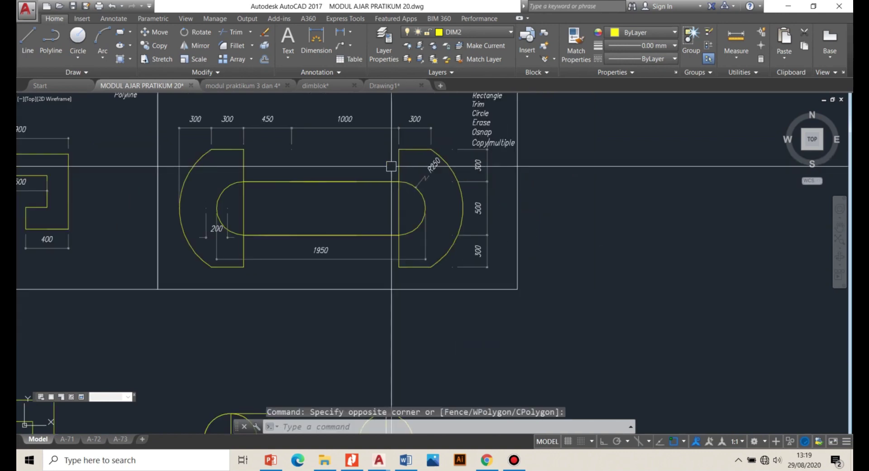
scroll(402, 190, down, 2)
scroll(398, 130, up, 2)
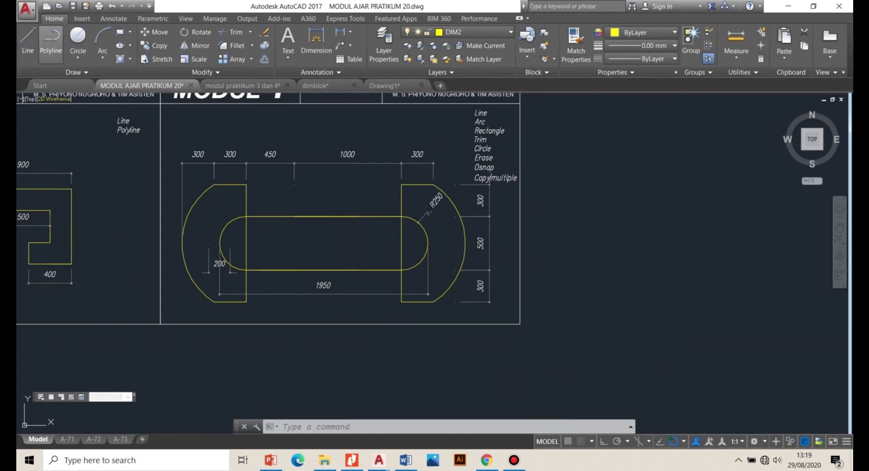
Start a polyline at the upper-right corner of the redrawn rectangle and, with Ortho on, draw a 300 segment vertically upward.
click(50, 41)
scroll(218, 172, down, 4)
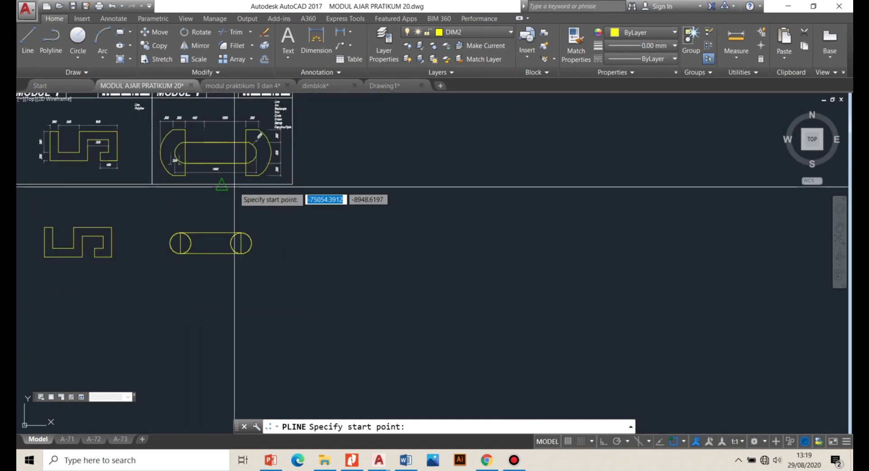
scroll(202, 190, up, 2)
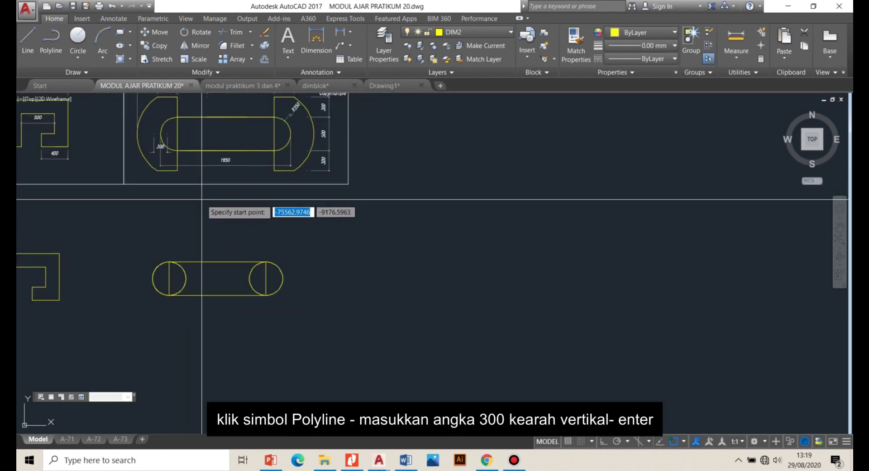
scroll(208, 201, up, 2)
scroll(255, 230, down, 4)
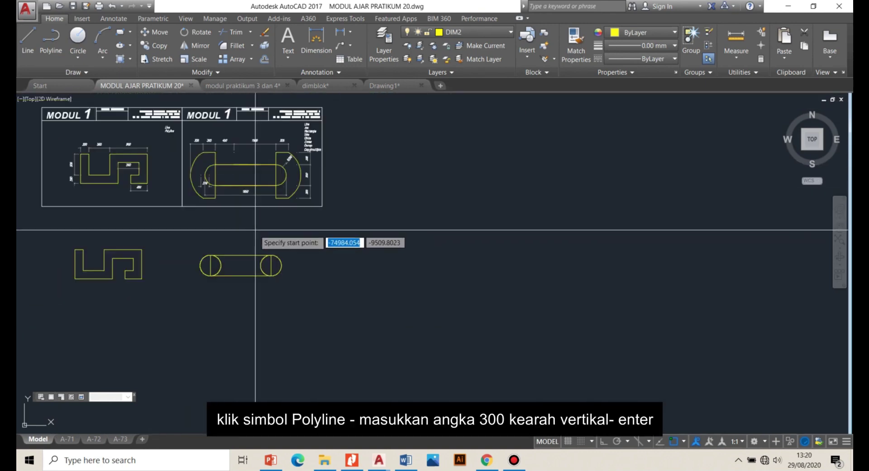
scroll(272, 235, up, 2)
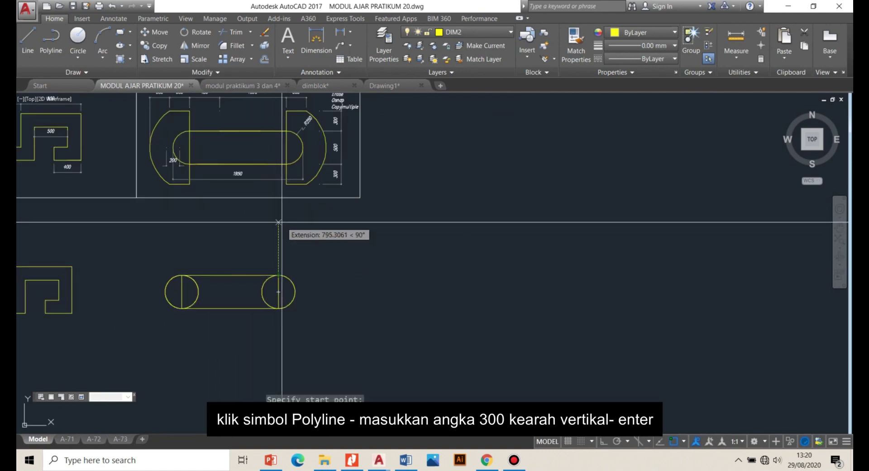
scroll(321, 116, up, 3)
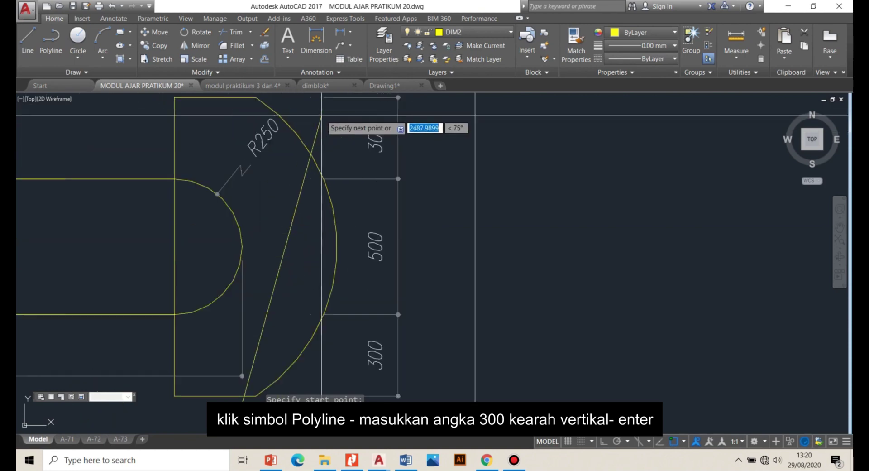
scroll(300, 175, down, 2)
scroll(297, 181, down, 2)
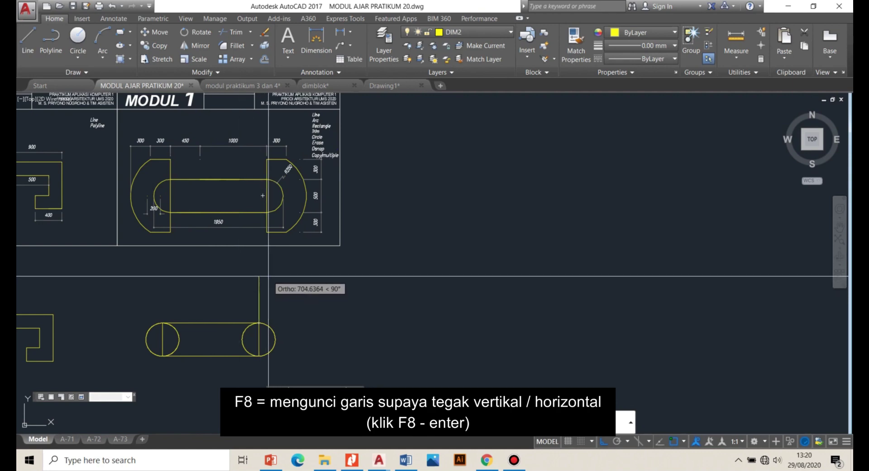
text(3)
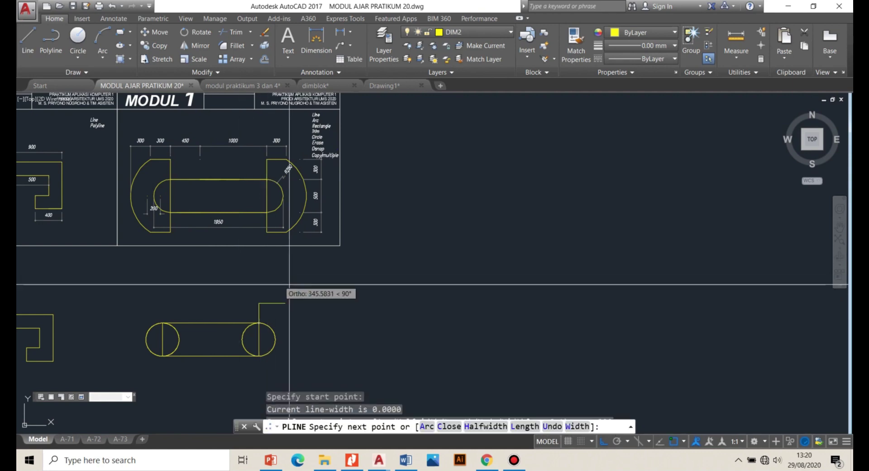
key(Return)
Continue the polyline horizontally to the right with two consecutive 300 segments and end it there.
scroll(263, 129, up, 5)
scroll(263, 129, down, 4)
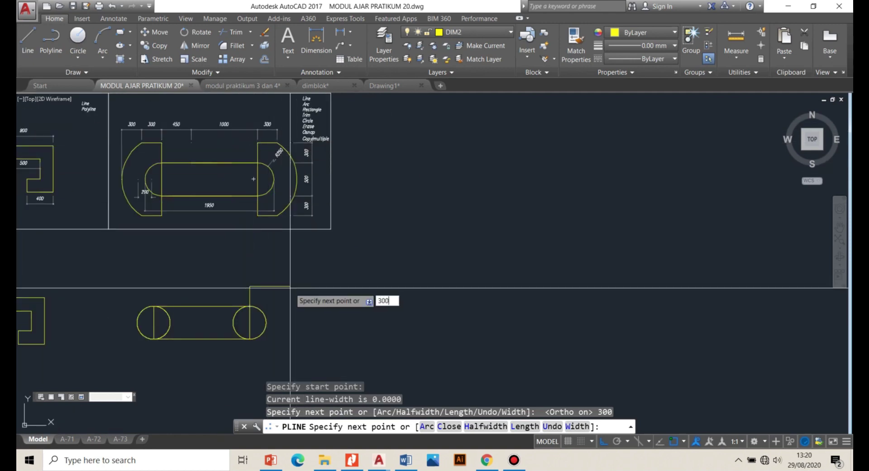
key(Return)
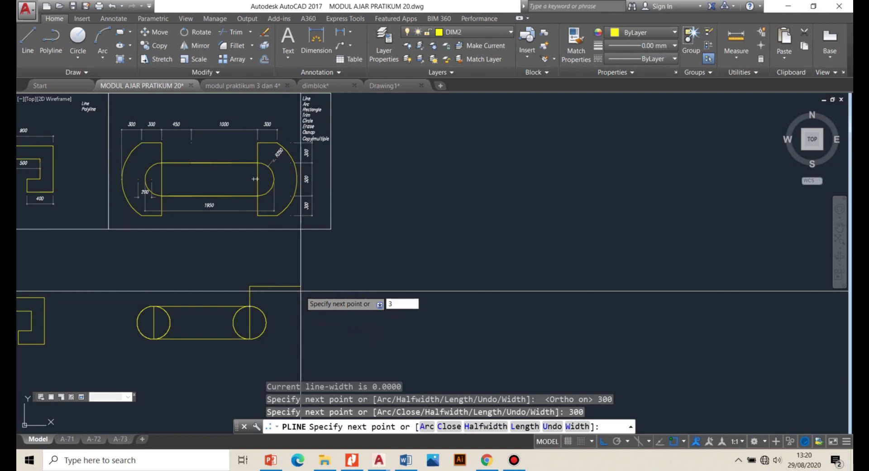
key(Return)
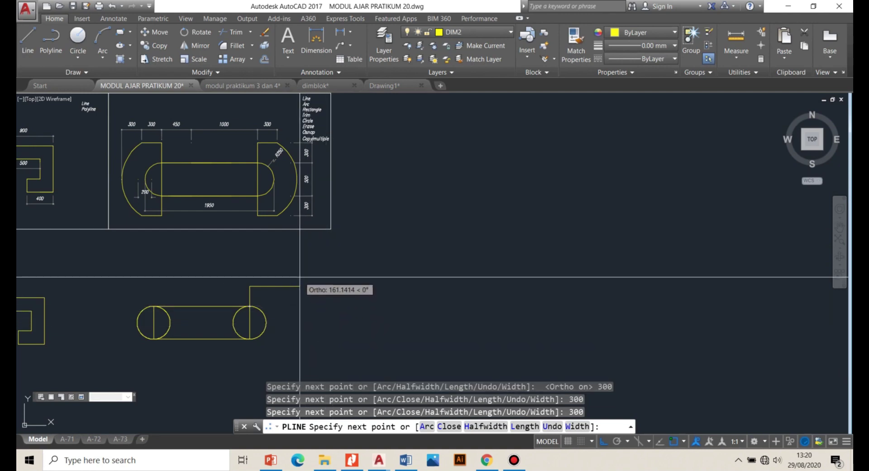
key(Escape)
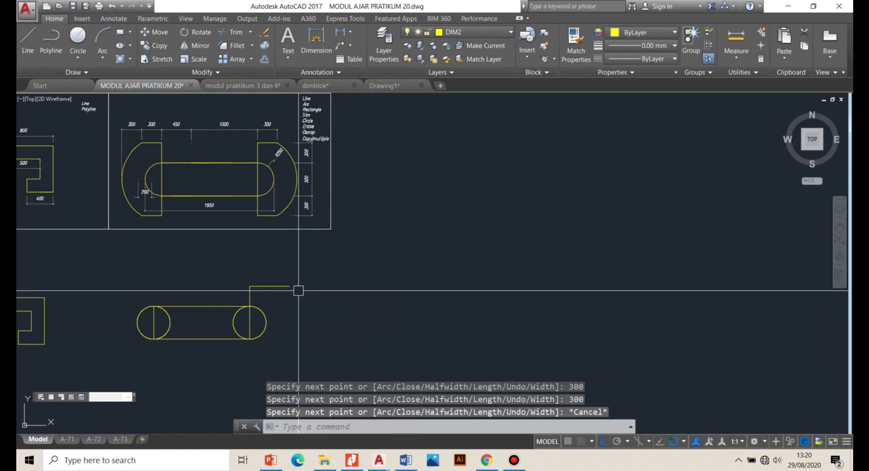
scroll(275, 283, down, 2)
scroll(275, 283, up, 3)
scroll(300, 285, down, 2)
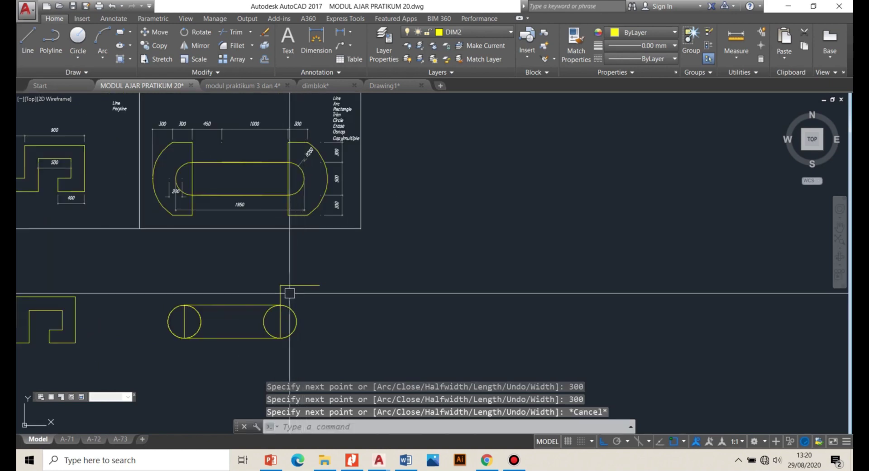
scroll(287, 291, up, 2)
click(290, 295)
click(245, 257)
scroll(307, 265, down, 4)
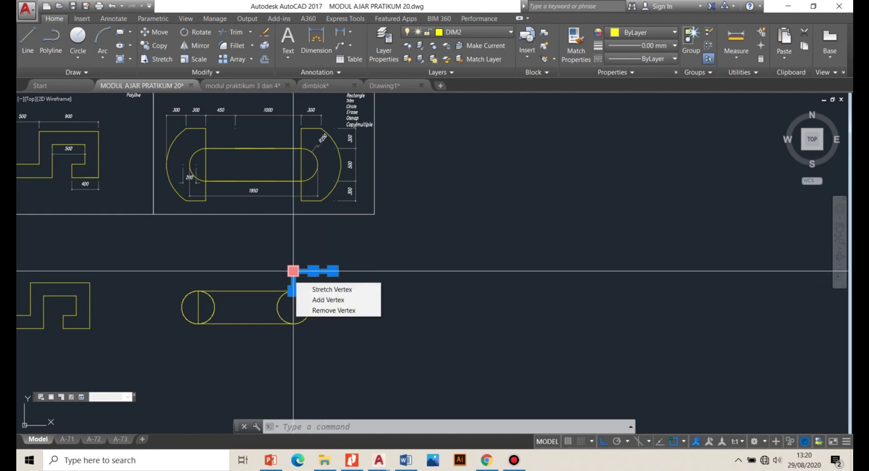
scroll(285, 260, up, 2)
key(Escape)
Mirror the stepped polyline downward about a horizontal line through the midpoint of the rectangle's right edge, keeping the source object.
click(322, 292)
click(269, 251)
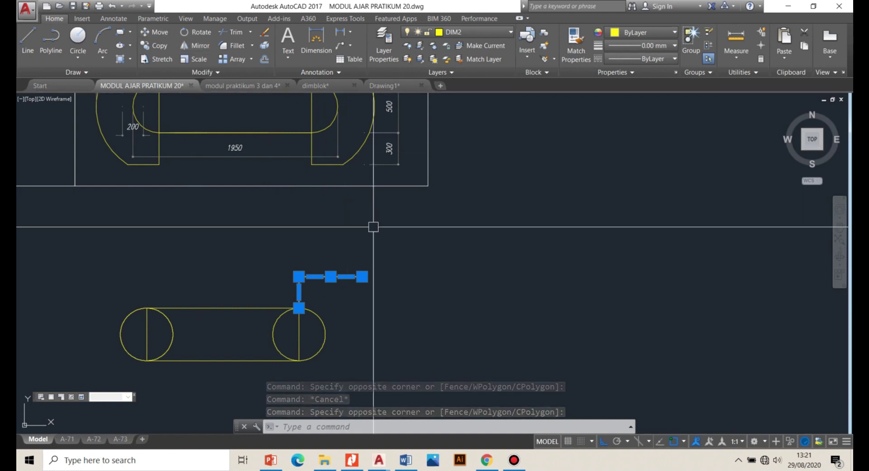
text(m)
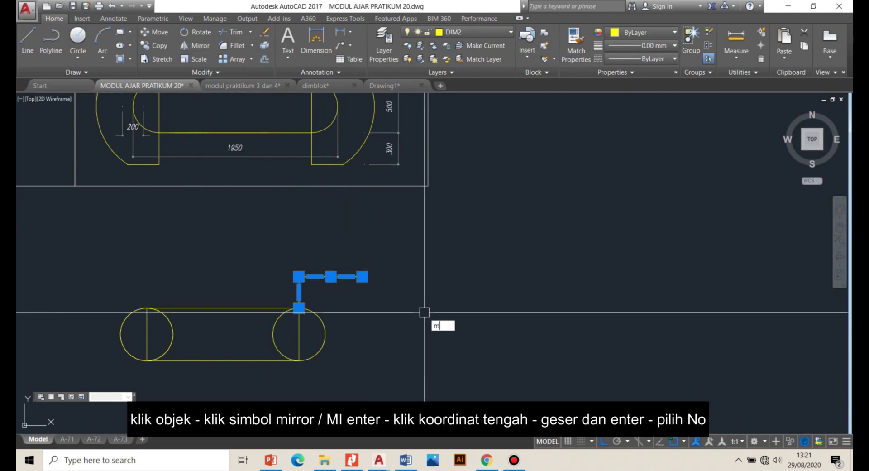
text(i)
key(Return)
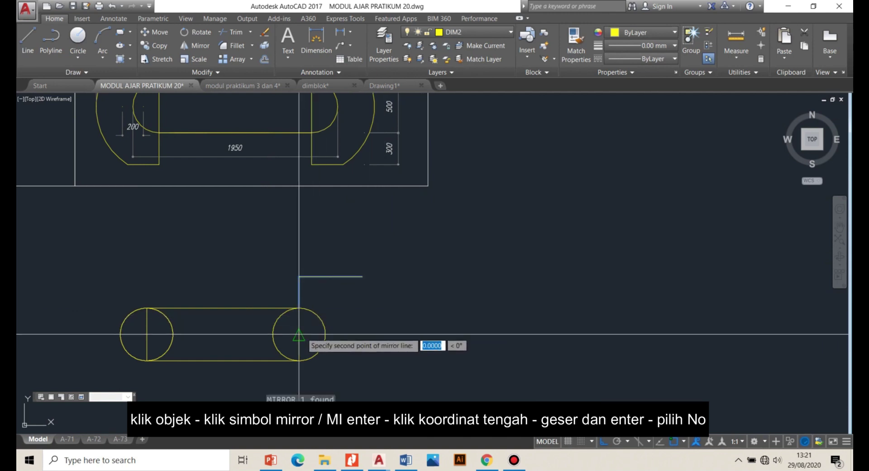
click(299, 334)
scroll(413, 242, down, 2)
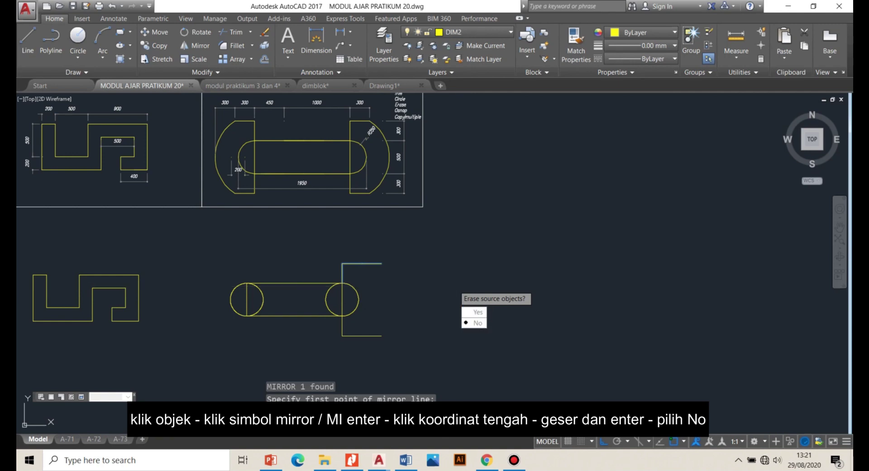
key(Return)
scroll(451, 283, down, 2)
scroll(425, 304, up, 2)
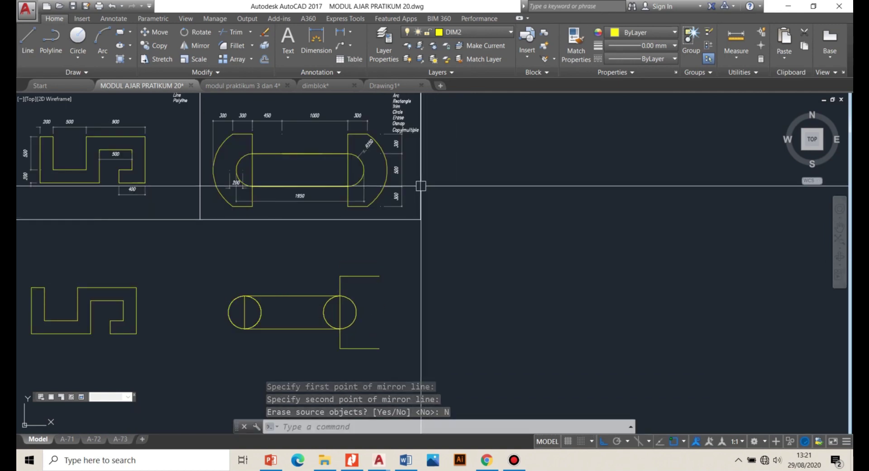
Examine the right-hand arc of the second sheet's figure and the list of commands prescribed on that sheet.
click(386, 162)
scroll(400, 260, down, 2)
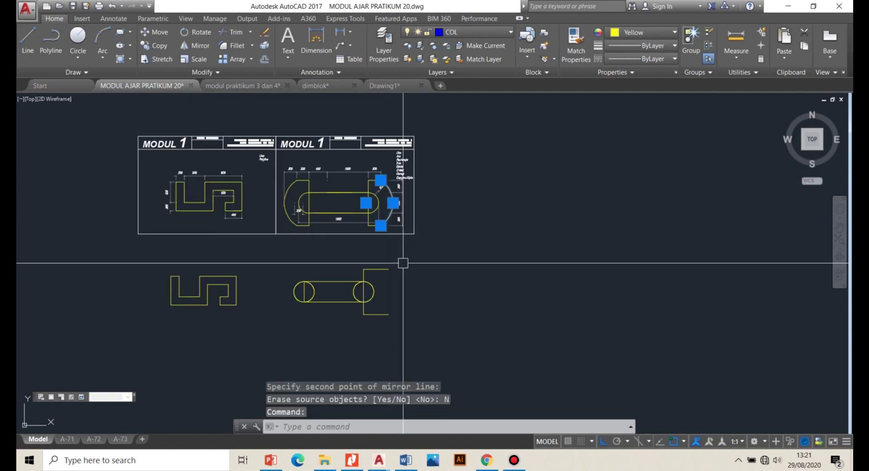
scroll(393, 204, up, 2)
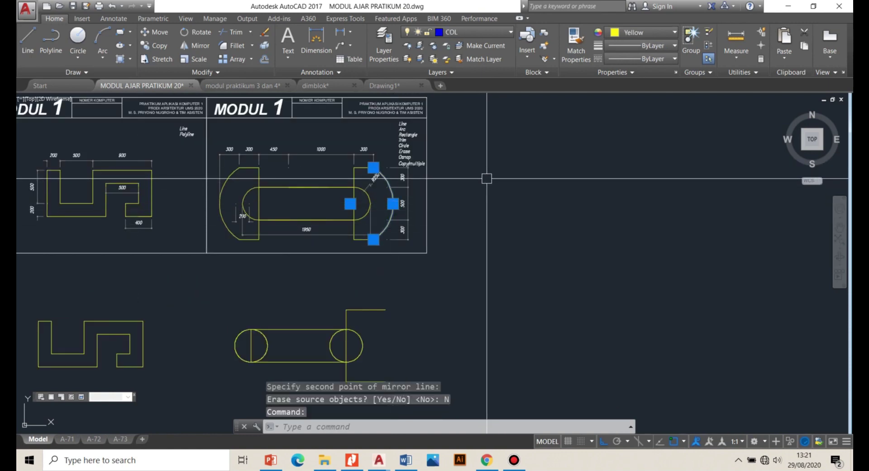
scroll(418, 120, up, 8)
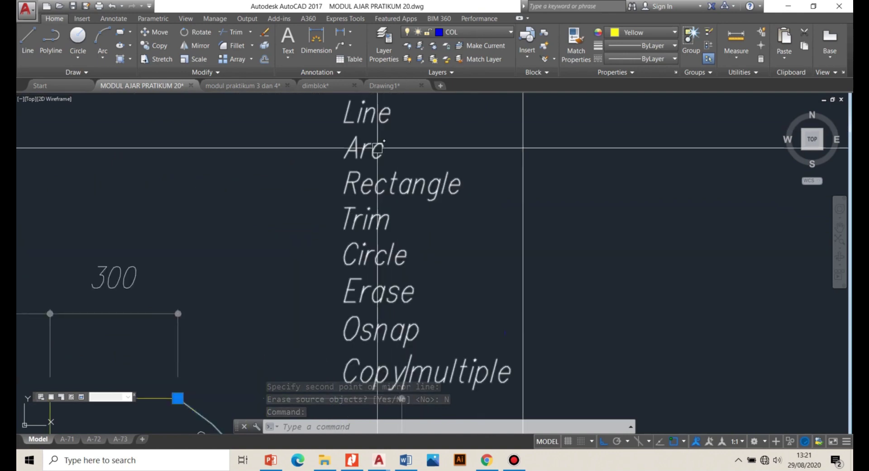
scroll(406, 124, down, 6)
scroll(385, 152, down, 4)
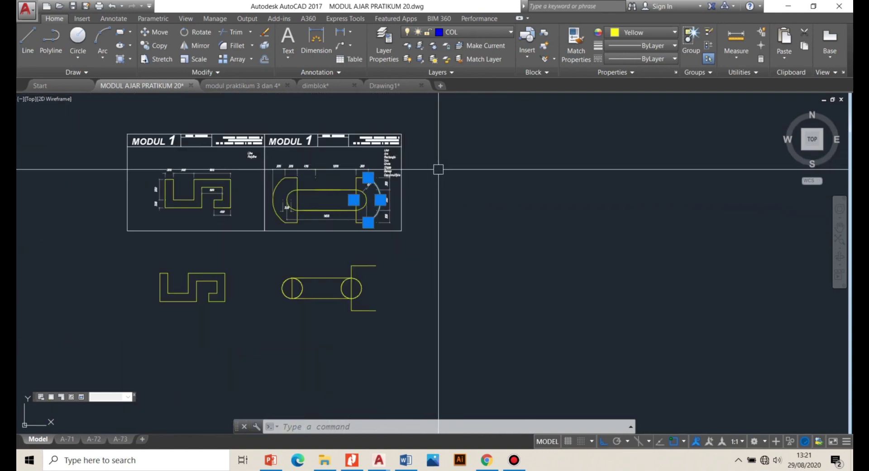
key(Escape)
key(Escape)
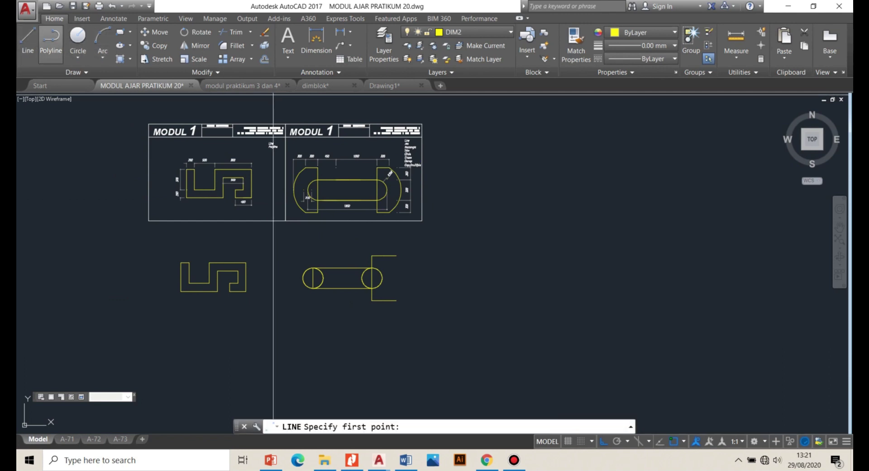
Join the polyline ends with a vertical line and draw a three-point arc from the top edge's middle through the line's midpoint to the bottom edge's middle.
scroll(397, 260, up, 2)
click(394, 252)
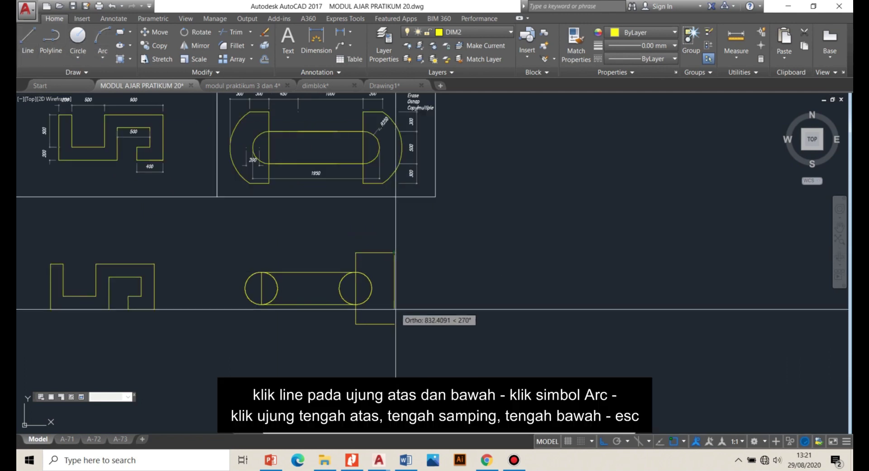
click(394, 324)
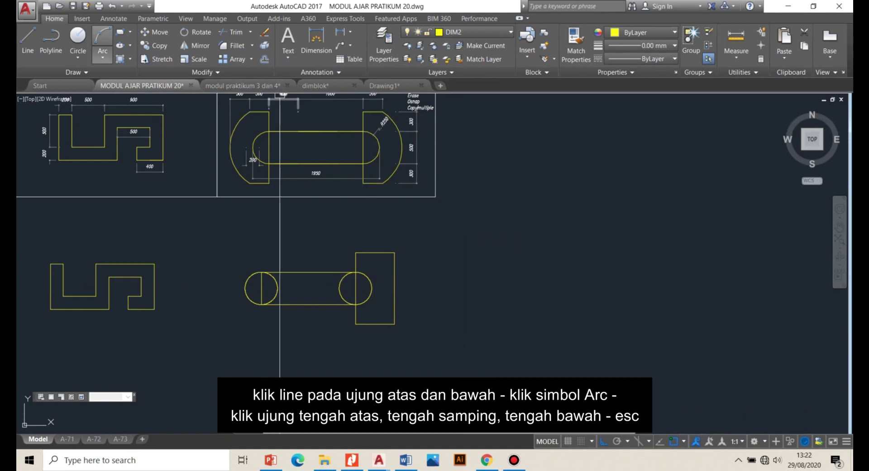
click(103, 40)
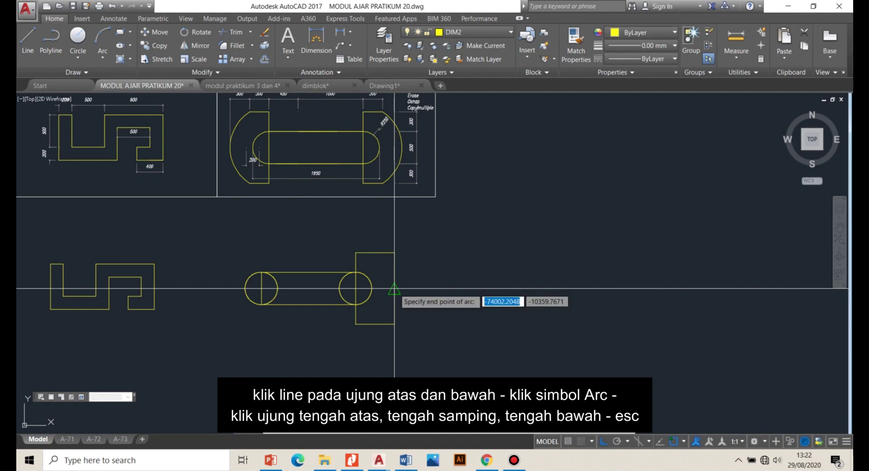
click(375, 324)
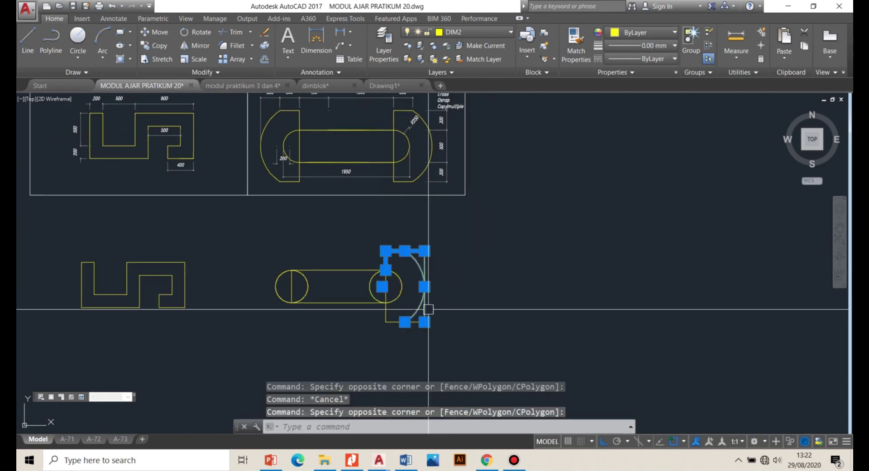
Mirror the complete right end piece about the vertical line through the midpoints of the rectangle's long edges, keeping the source objects.
scroll(392, 313, up, 2)
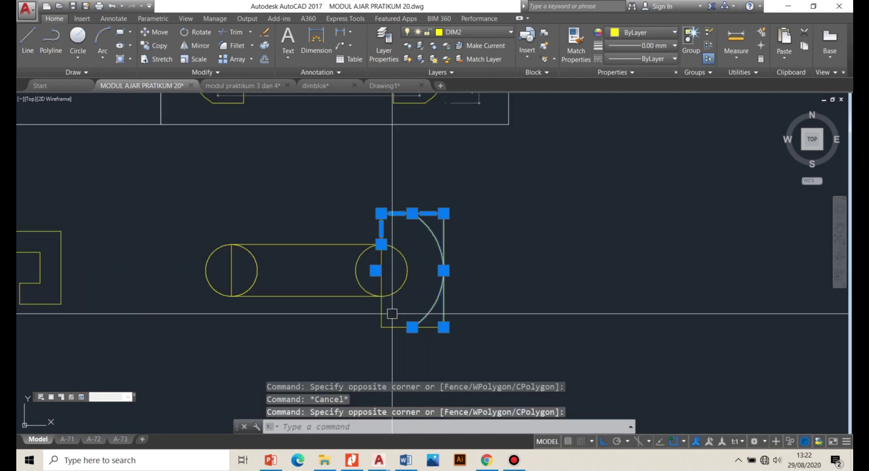
click(455, 342)
click(366, 309)
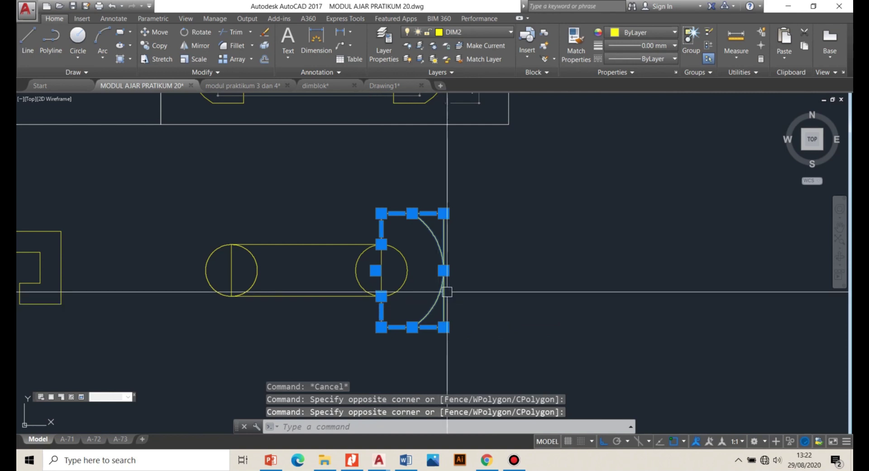
scroll(462, 296, down, 2)
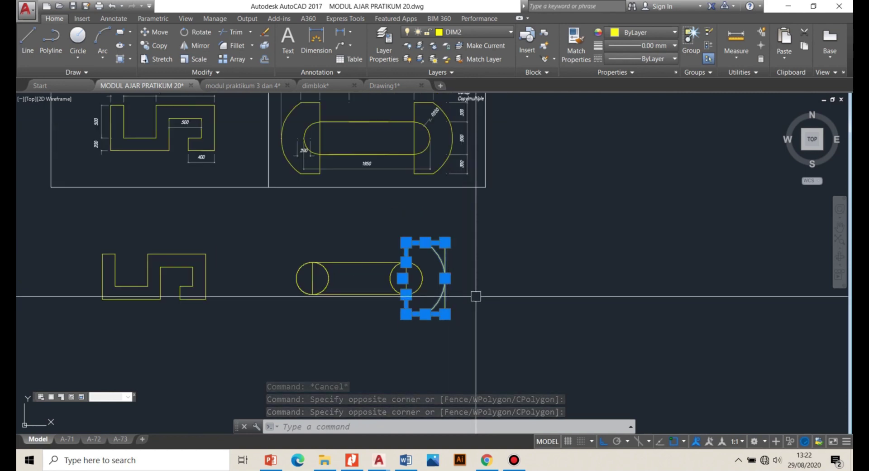
click(194, 45)
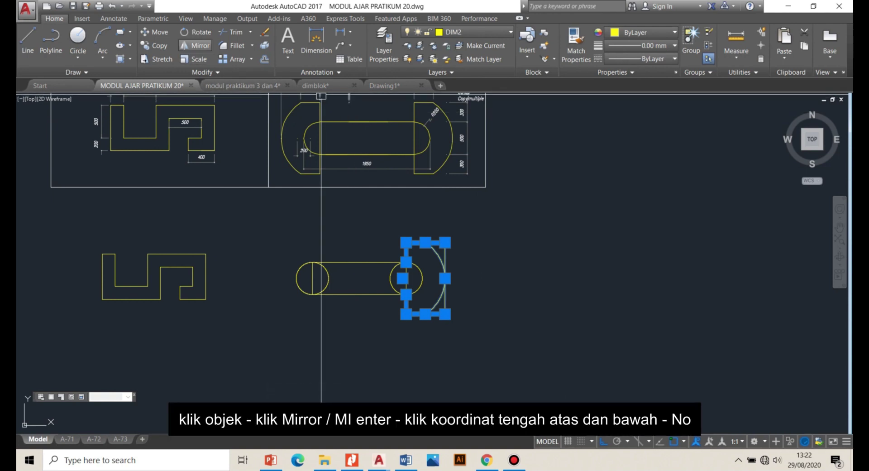
click(196, 46)
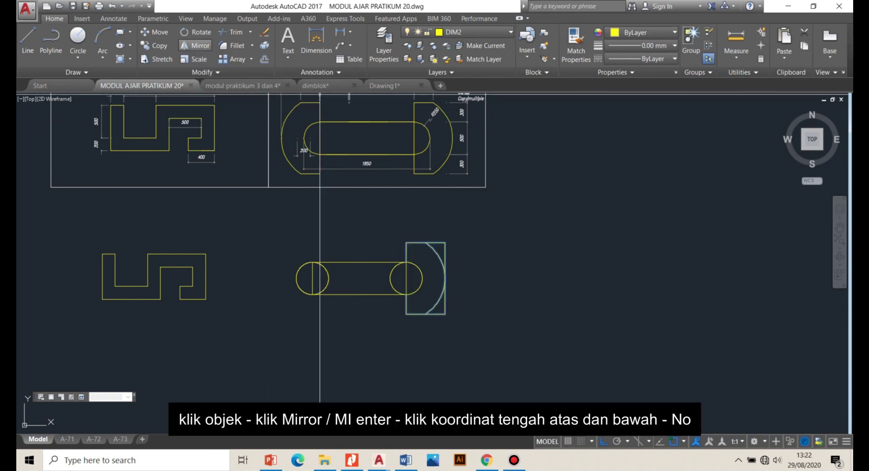
click(358, 262)
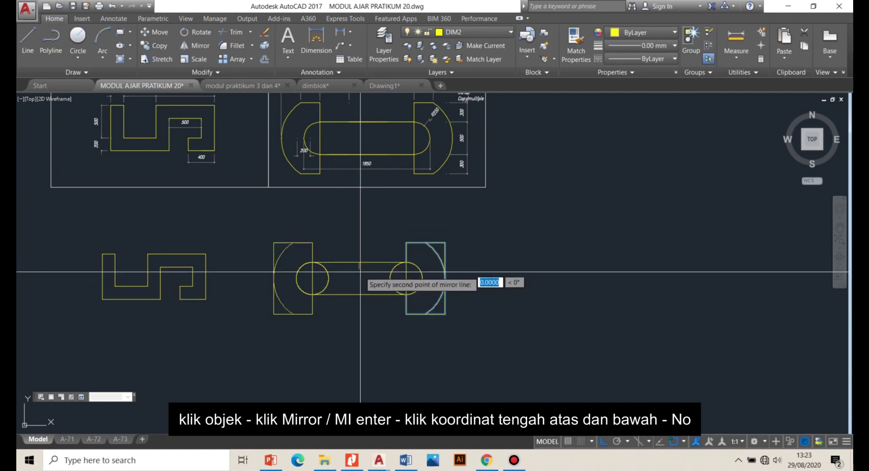
click(359, 295)
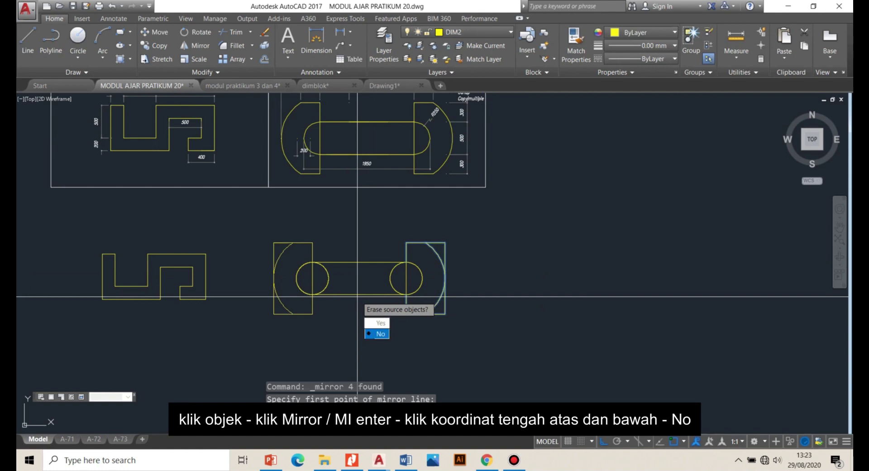
key(Return)
scroll(473, 273, down, 2)
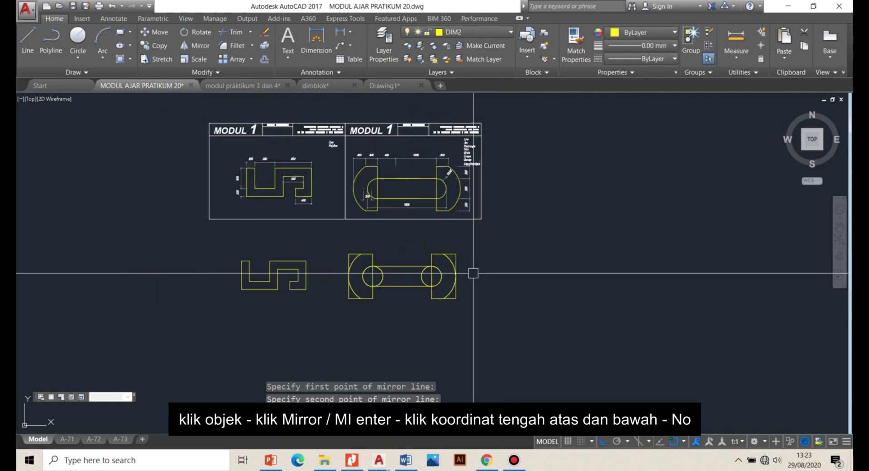
Compare the redrawn second figure with its sheet and read the sheet's list of prescribed commands.
scroll(469, 272, up, 2)
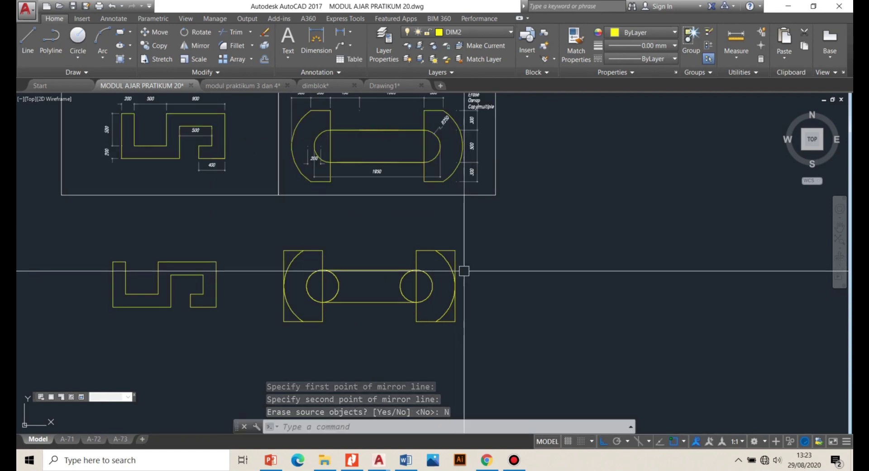
scroll(459, 270, down, 2)
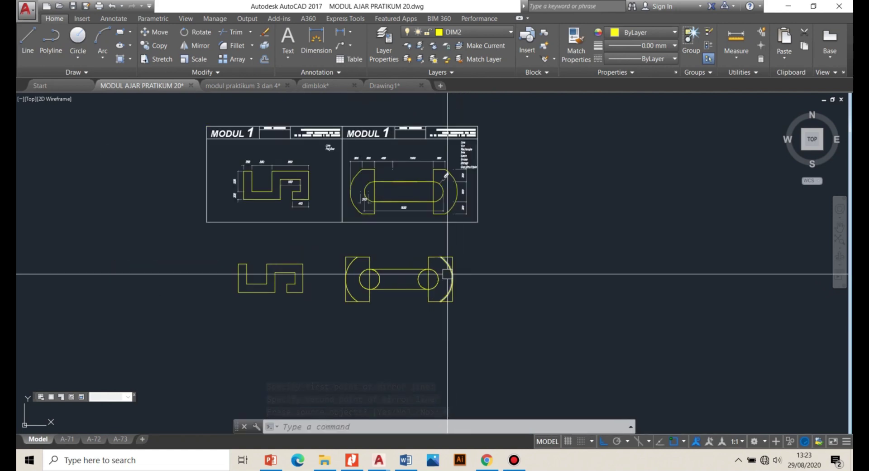
scroll(430, 272, up, 4)
scroll(426, 272, down, 4)
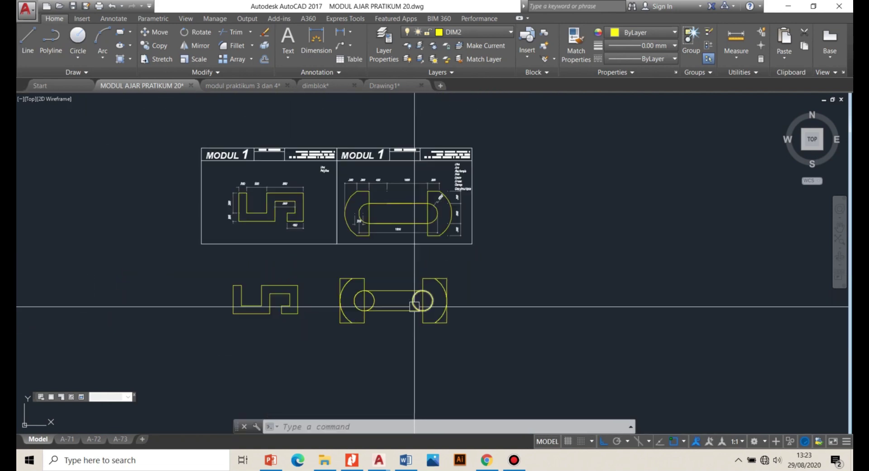
scroll(446, 170, up, 3)
scroll(446, 170, up, 10)
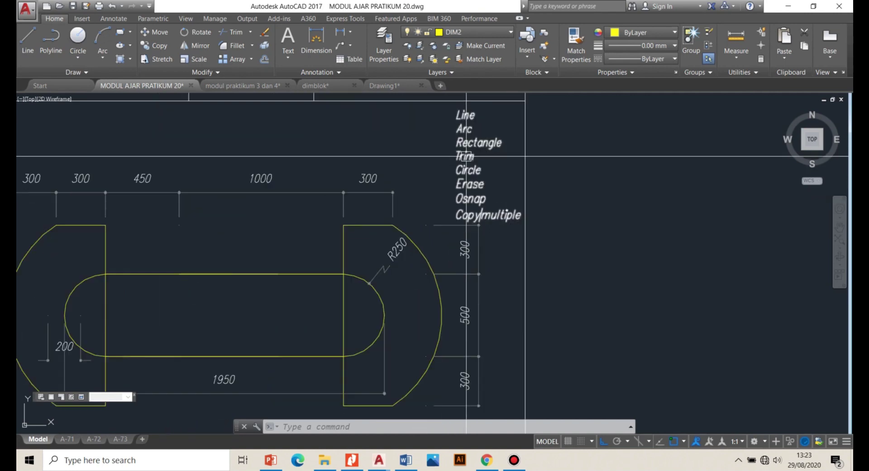
scroll(477, 145, down, 10)
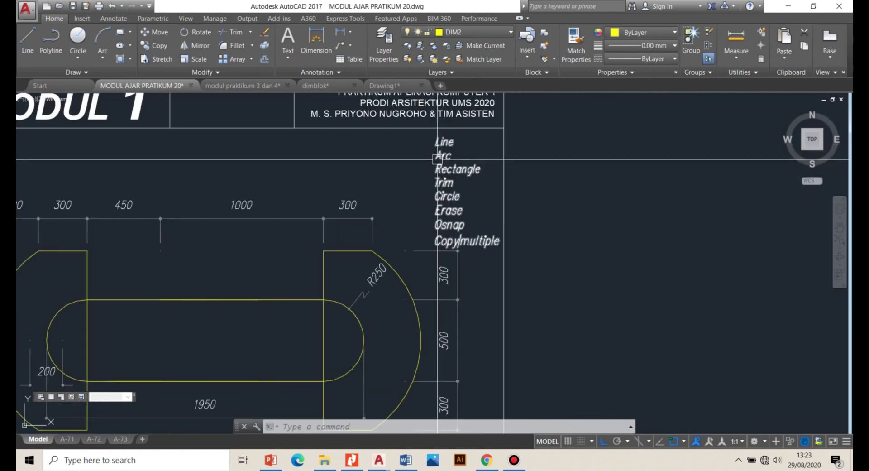
scroll(417, 271, up, 4)
Trim the right end piece's corner edges outside its arc, using all objects as cutting edges.
scroll(417, 271, down, 2)
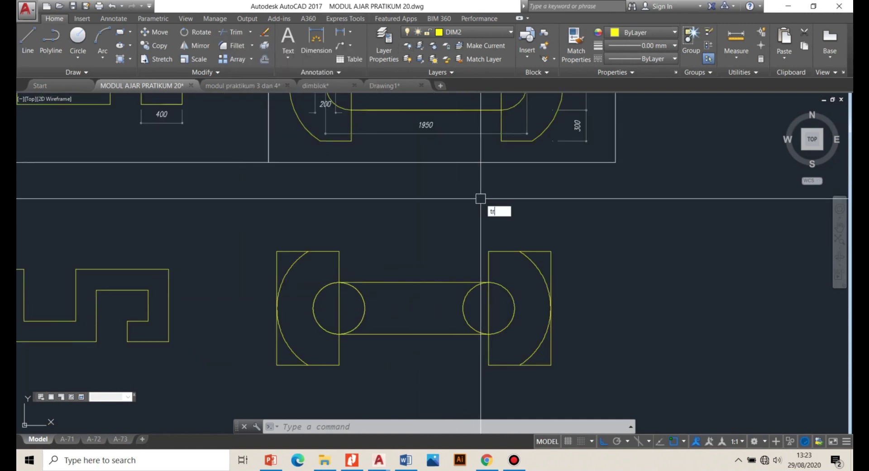
key(Return)
key(Return)
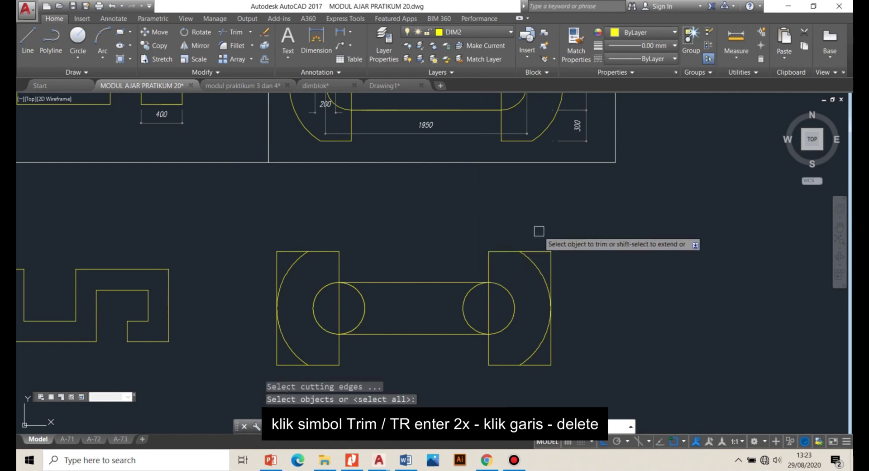
click(551, 263)
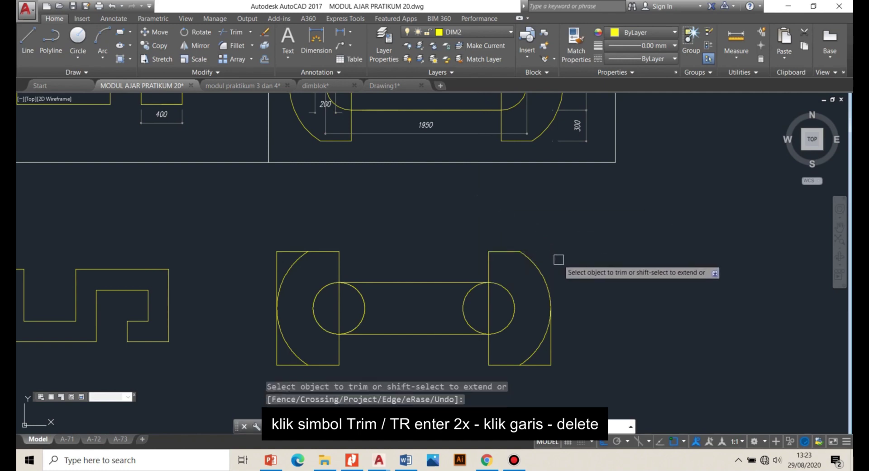
click(554, 354)
click(538, 365)
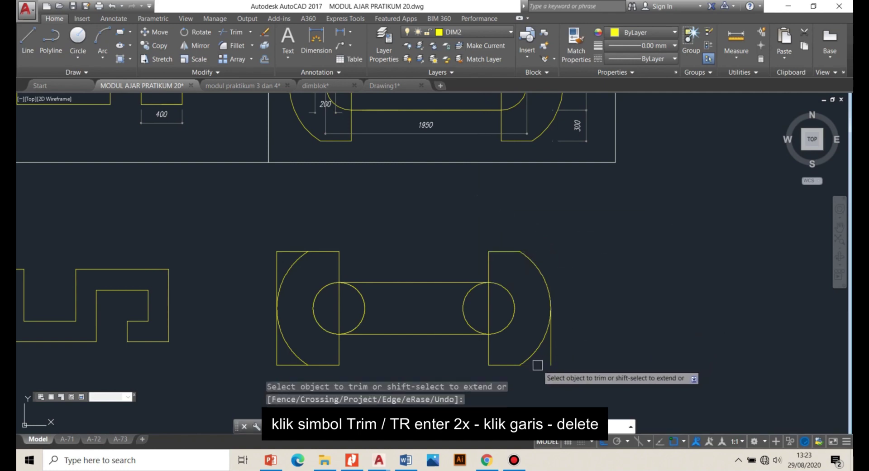
Trim the circles' inner halves and the left end's corners outside its arc, redrawing its top edge from the arc's end to the inner vertical line.
scroll(524, 350, down, 2)
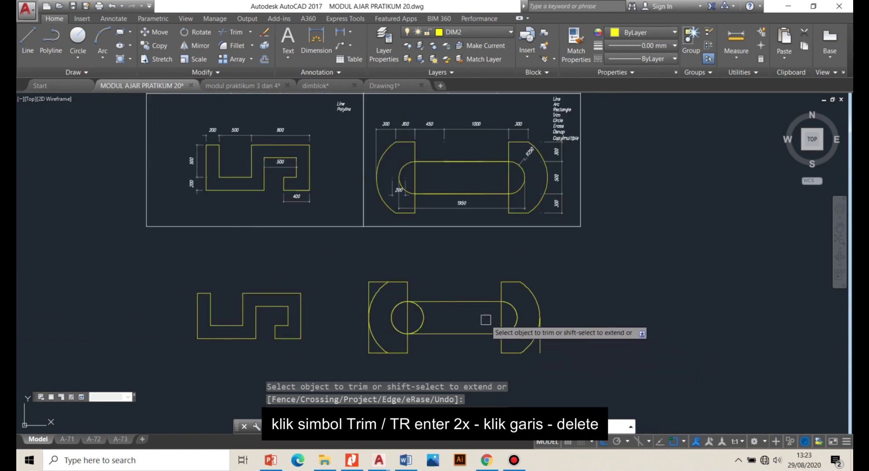
click(372, 289)
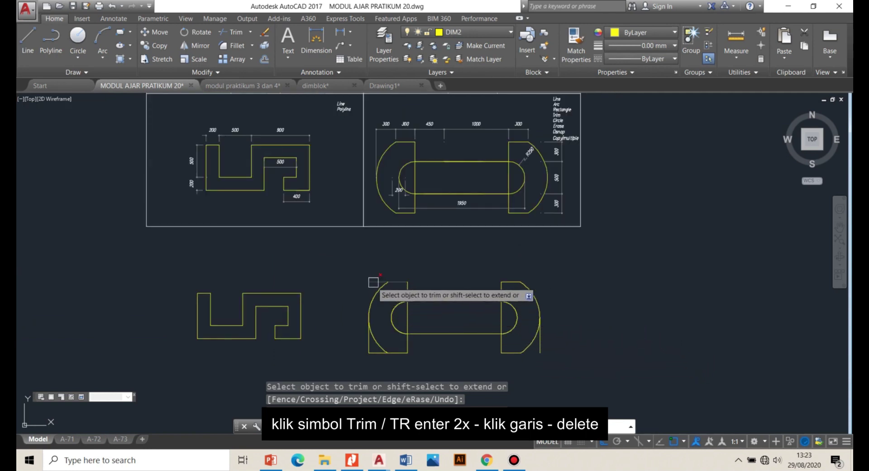
click(374, 283)
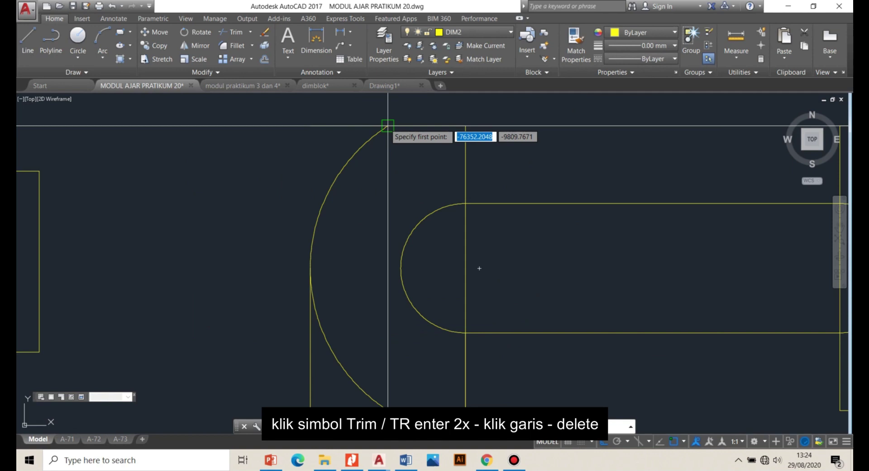
click(465, 126)
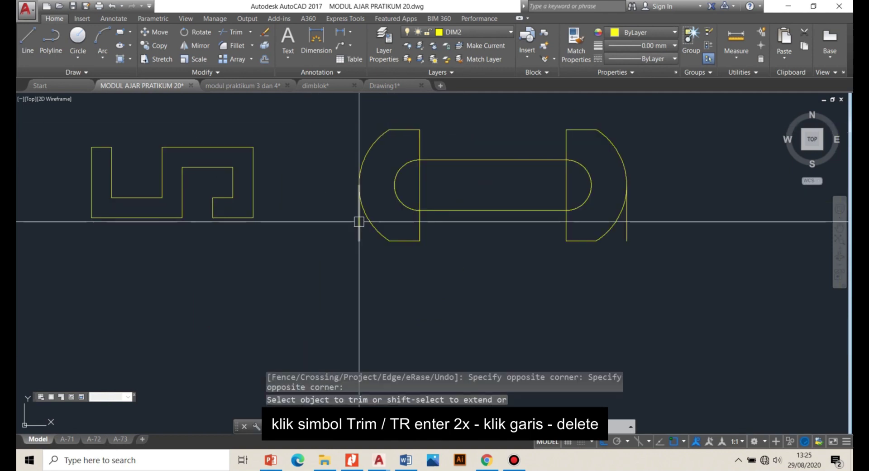
End trimming and delete the two leftover vertical segments outside the left and right arcs.
key(Escape)
click(359, 213)
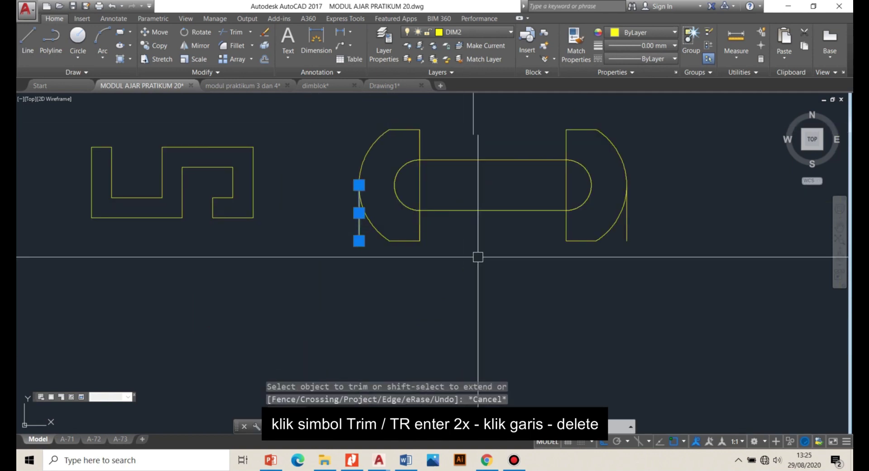
click(627, 229)
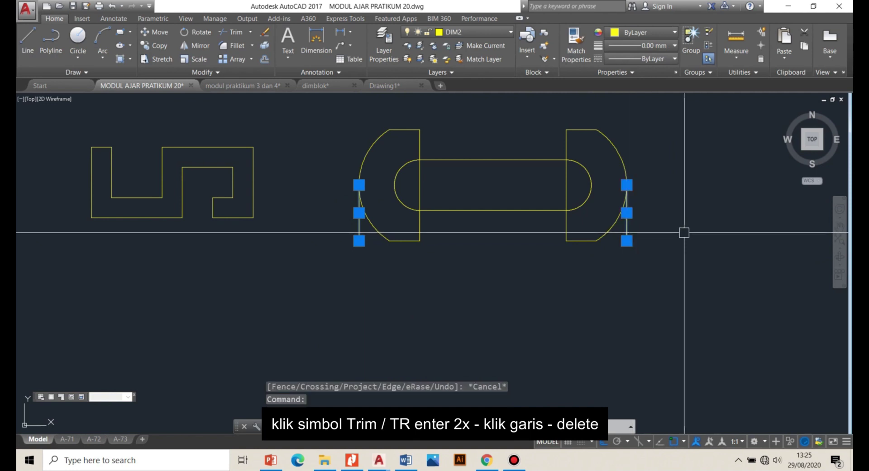
key(Delete)
scroll(528, 278, down, 6)
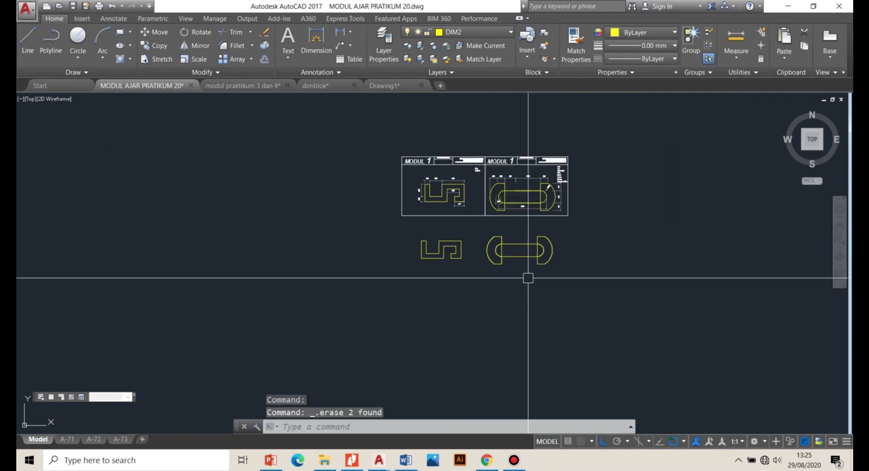
scroll(550, 258, up, 3)
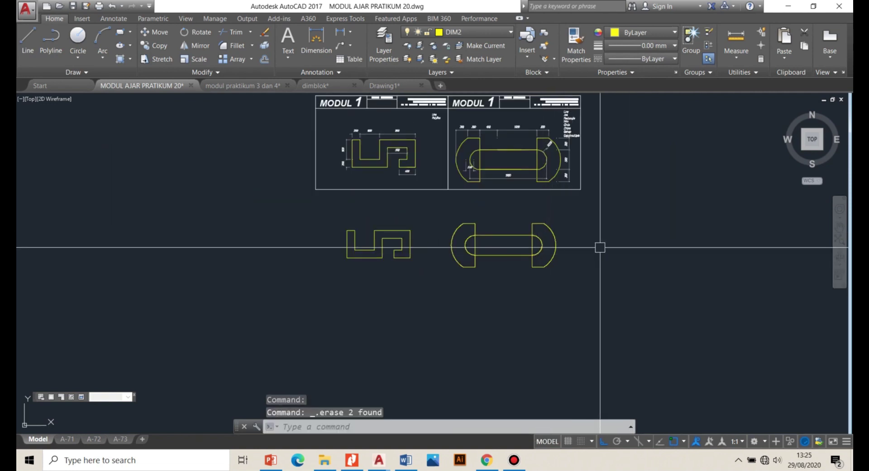